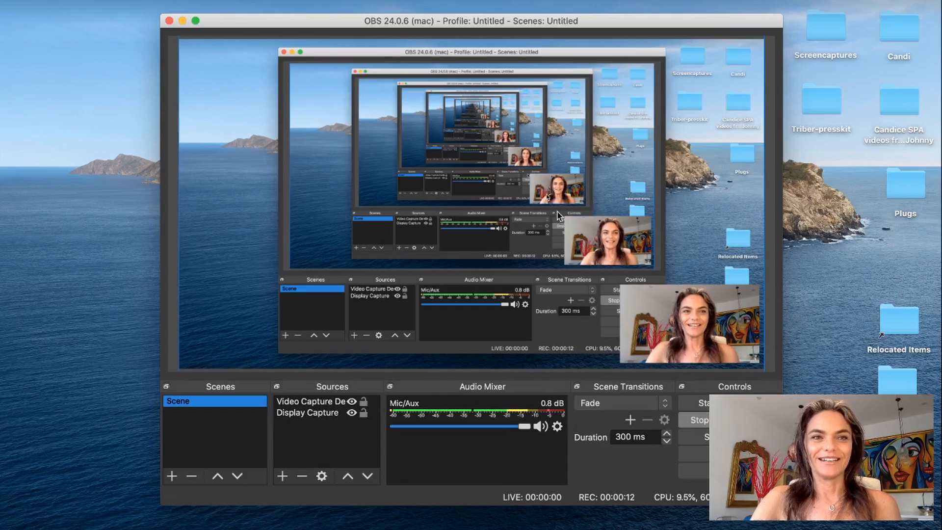
Step: Minimise the OBS window and open iMovie with the empty My Movie project
click(183, 21)
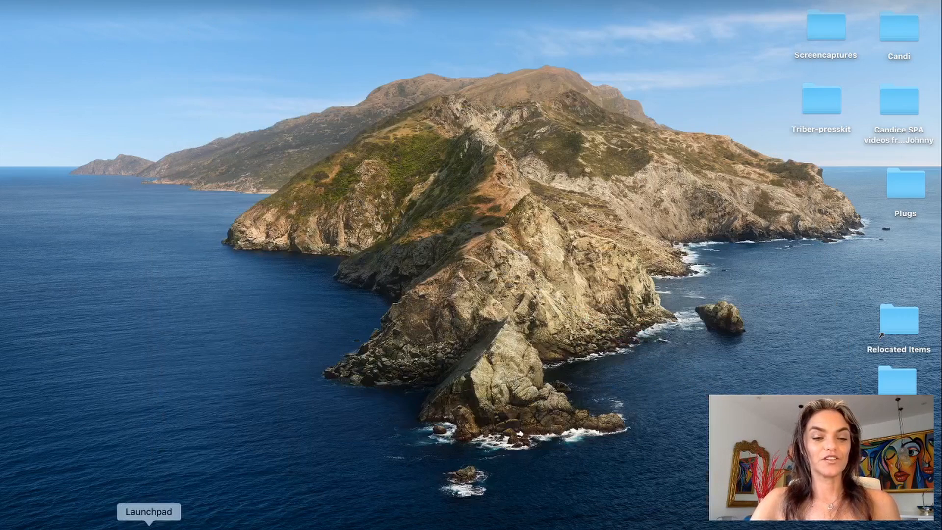
click(149, 525)
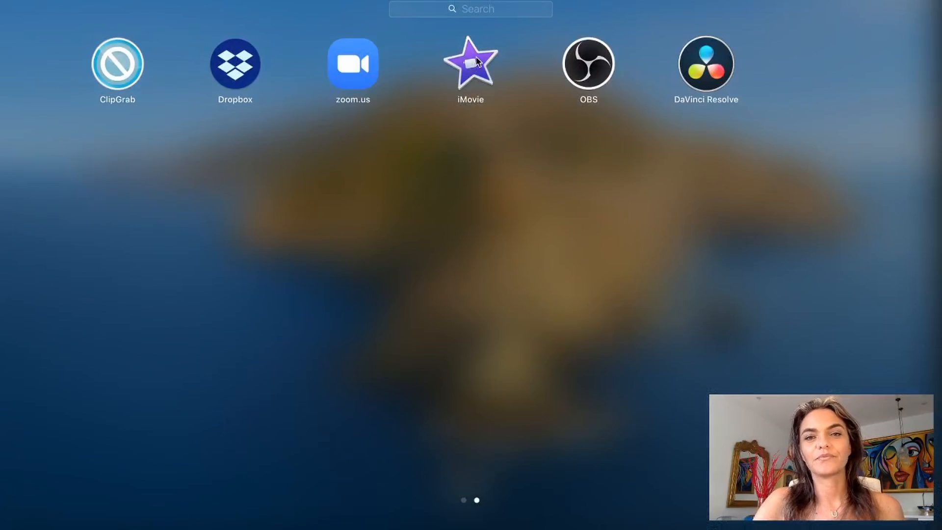
click(477, 61)
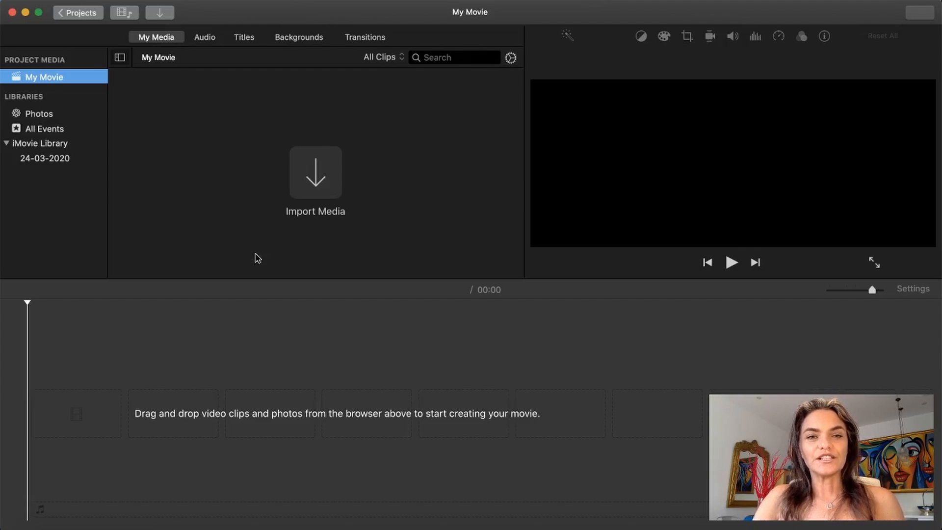
click(255, 353)
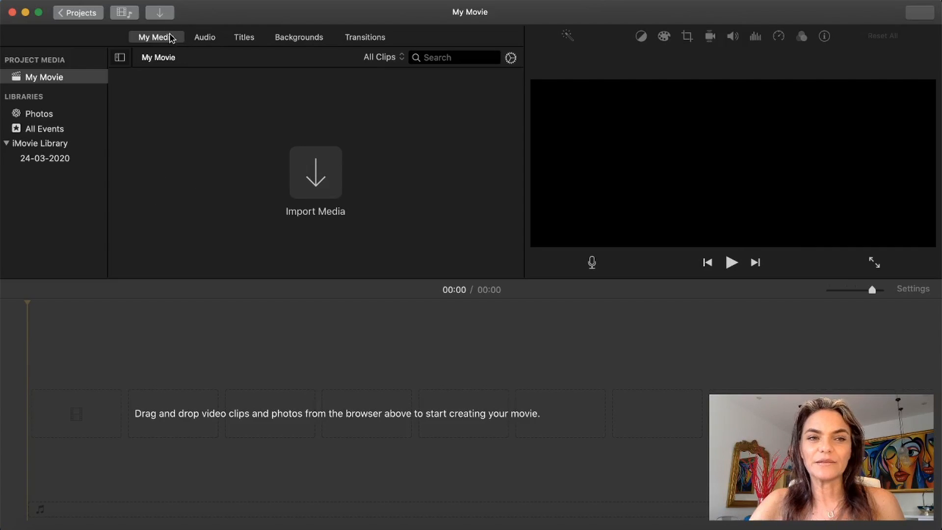
Step: Look through the Audio, Titles, Backgrounds and Transitions collections, then return to the project's own media
click(156, 42)
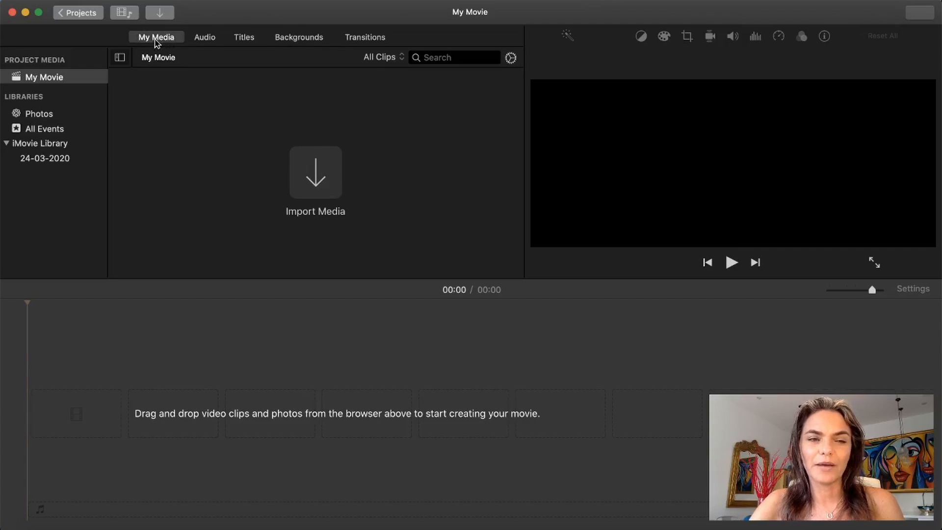
click(207, 40)
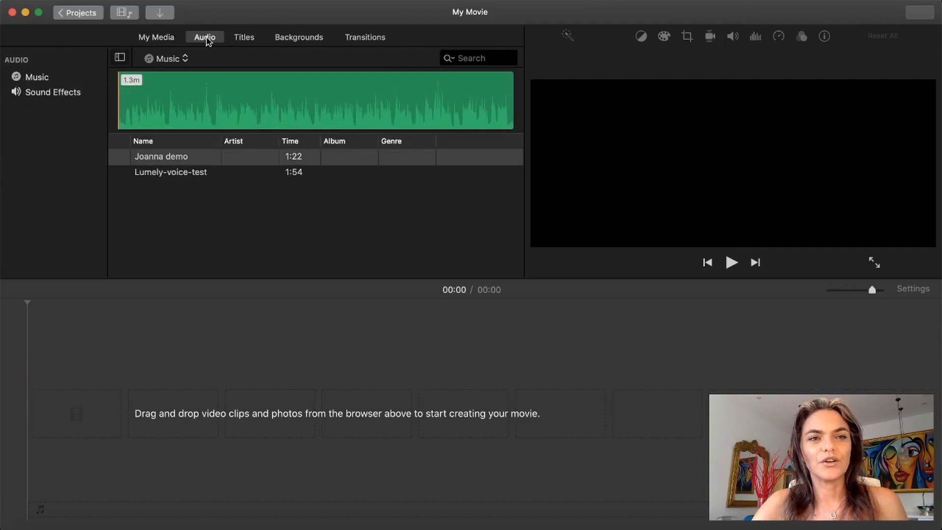
click(243, 40)
click(300, 46)
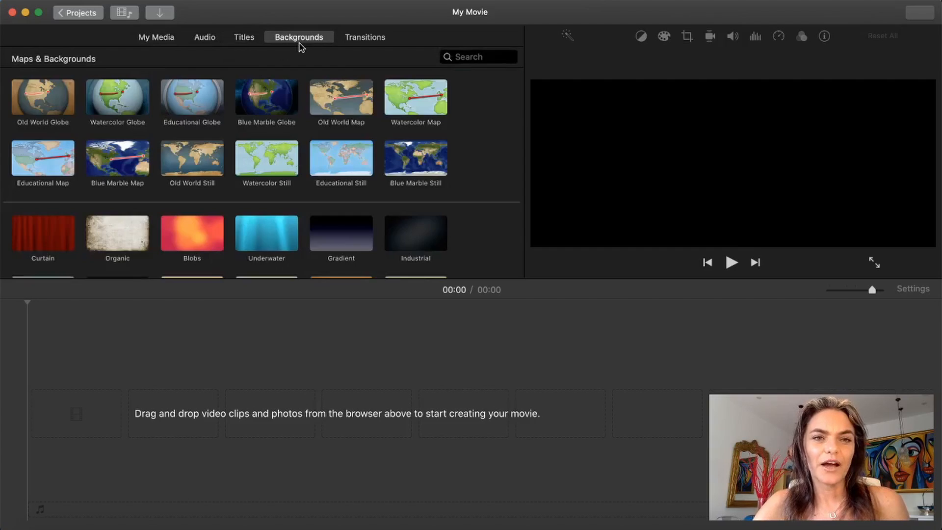
click(364, 44)
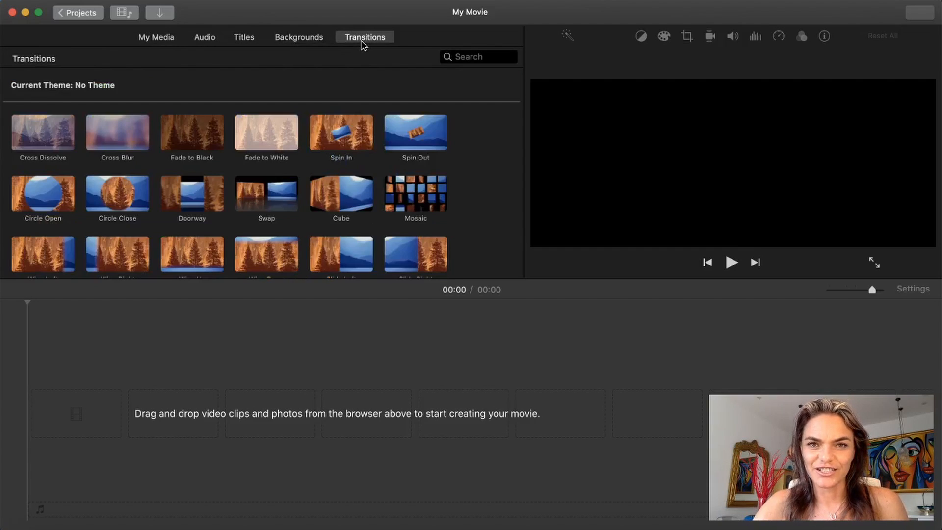
click(168, 39)
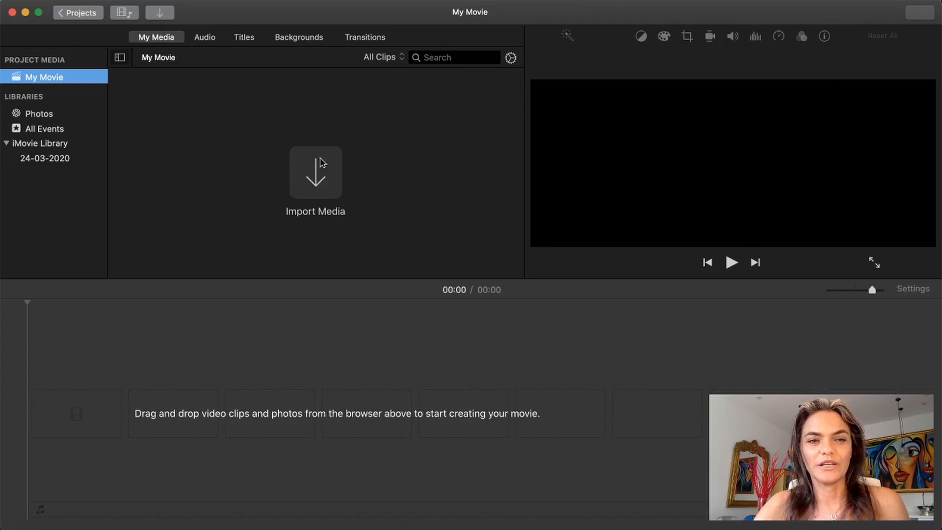
Step: Start a media import and browse to the folder Documents > 2019 > eve-wedding > videos
click(160, 14)
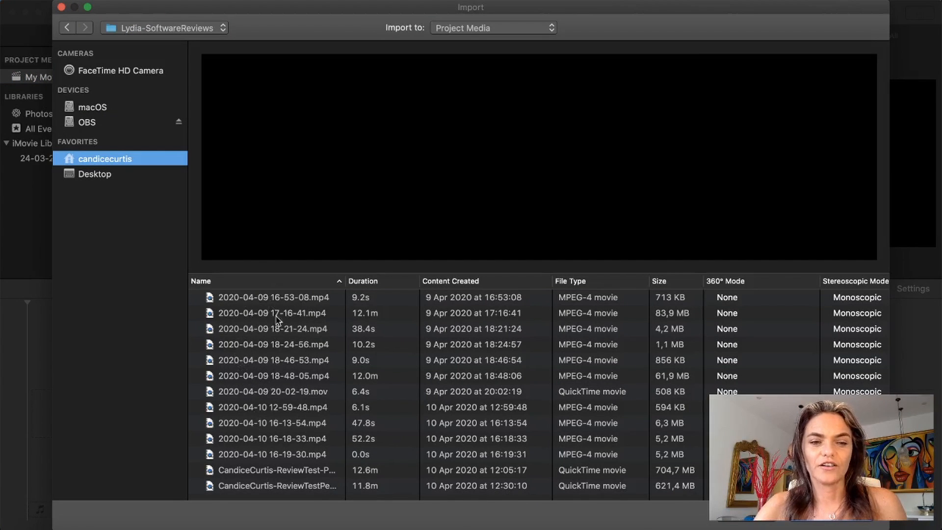
click(68, 28)
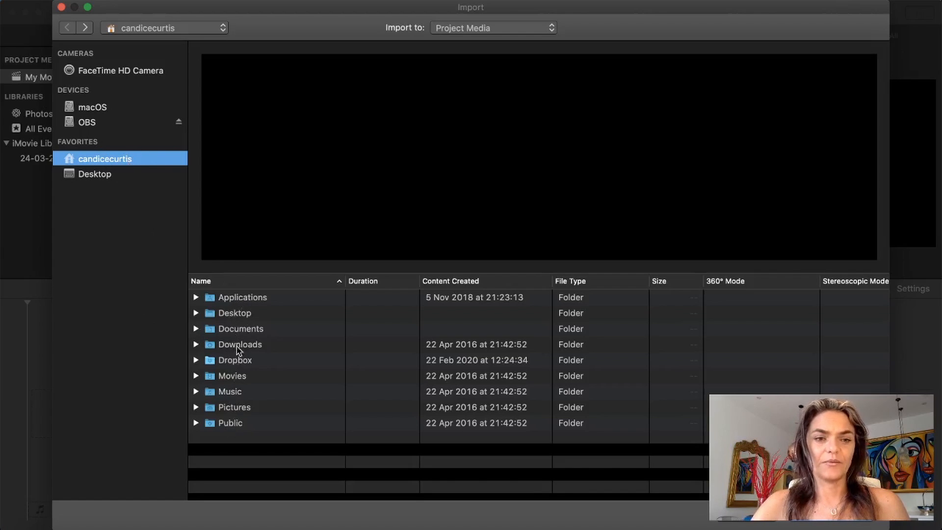
double_click(240, 329)
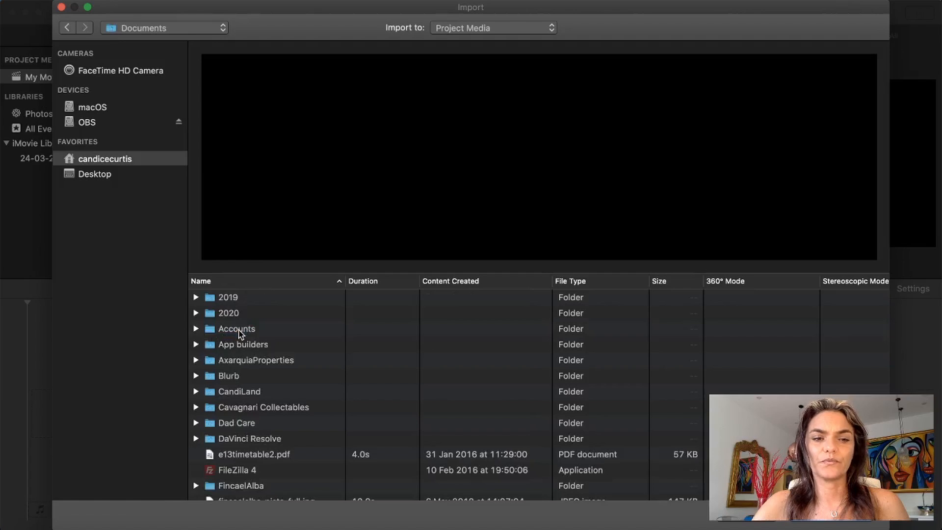
double_click(231, 297)
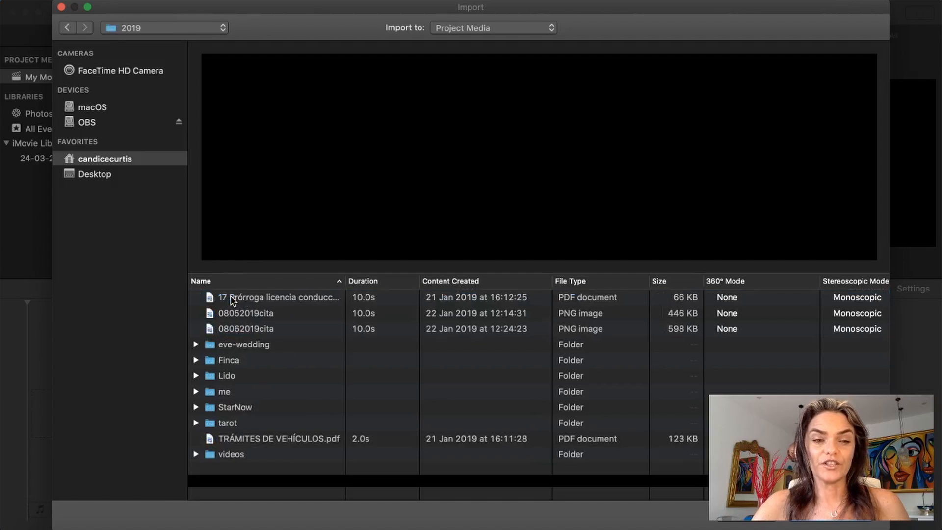
double_click(229, 346)
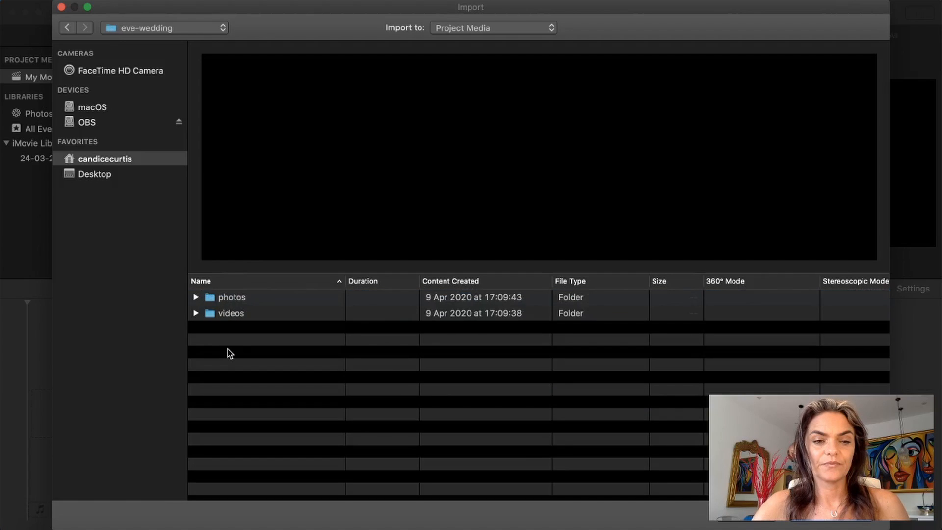
double_click(236, 315)
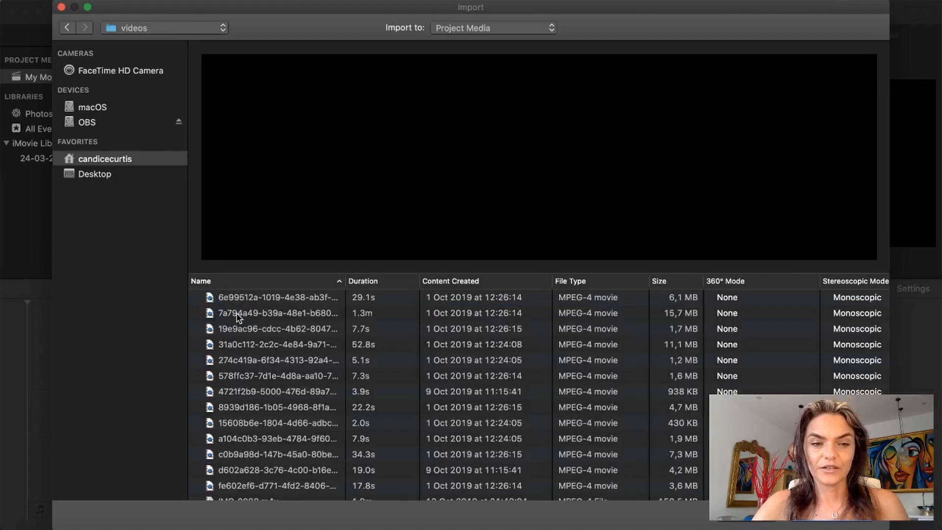
Step: Import the four consecutive clips from 19e9ac96 through 578ffc37 into the project media
click(263, 346)
click(270, 331)
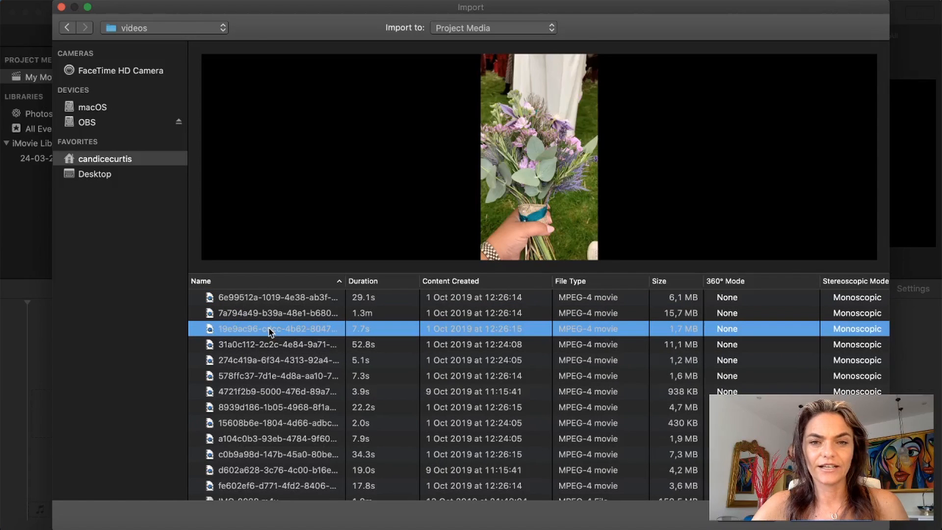
shift+click(264, 377)
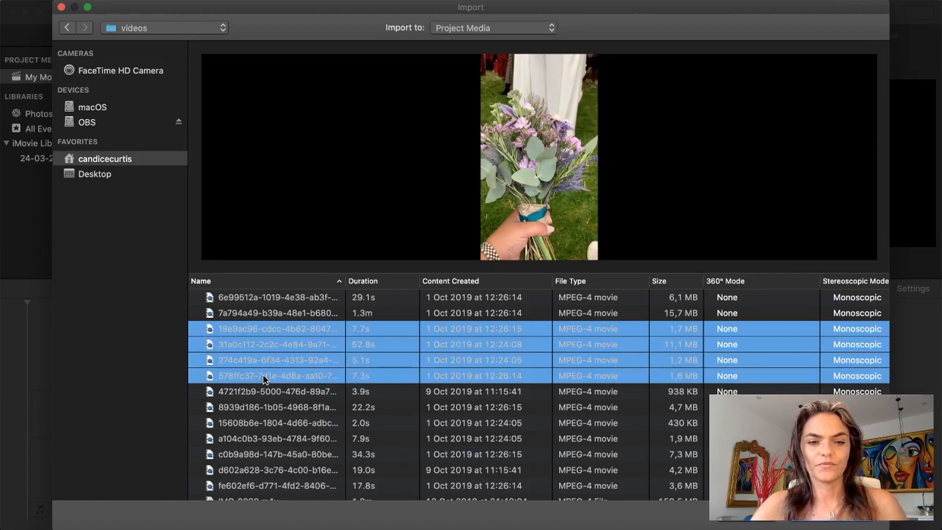
click(813, 522)
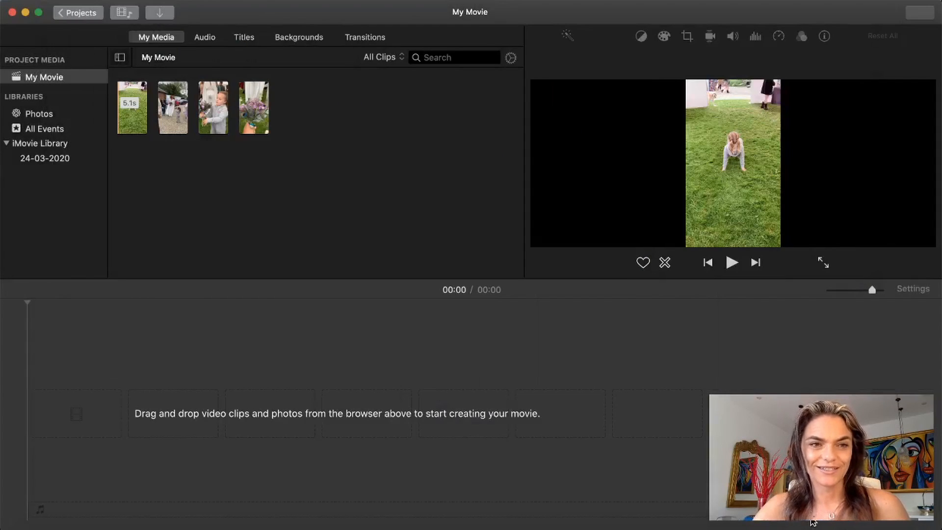
Step: Shorten the selected range of the 5.1 s clip in the media browser to about 3.5 s
click(129, 115)
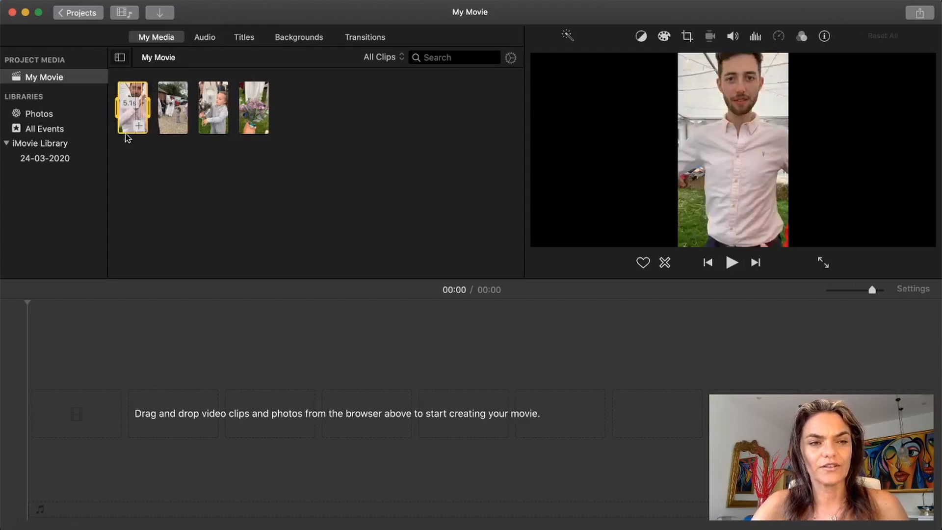
drag(118, 113, 137, 111)
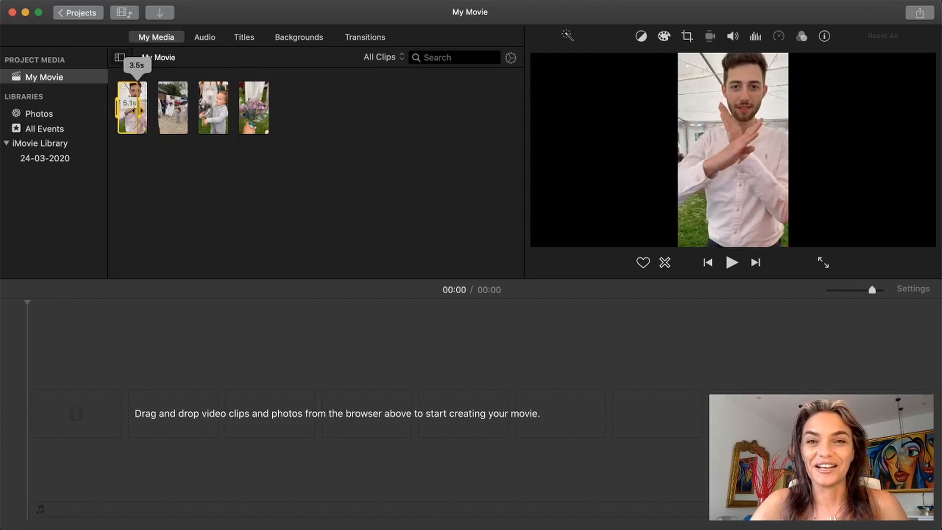
drag(137, 111, 137, 111)
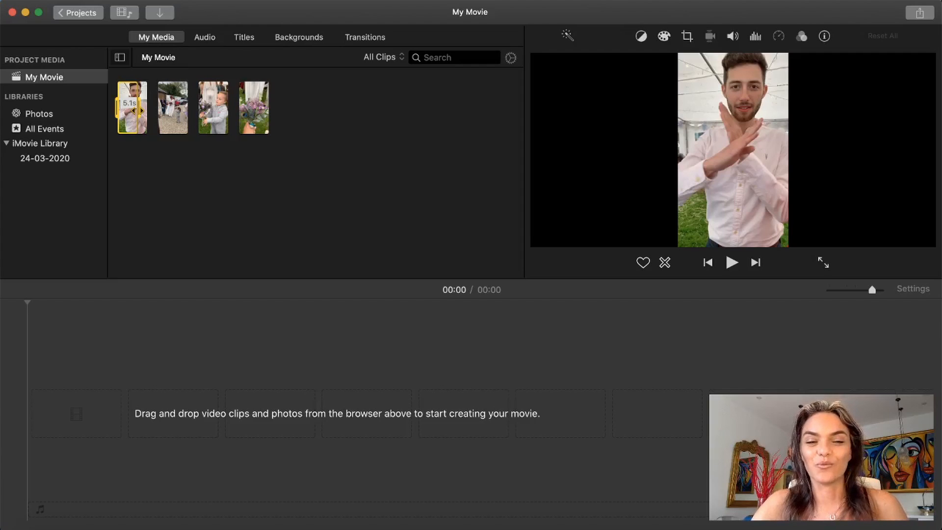
click(148, 383)
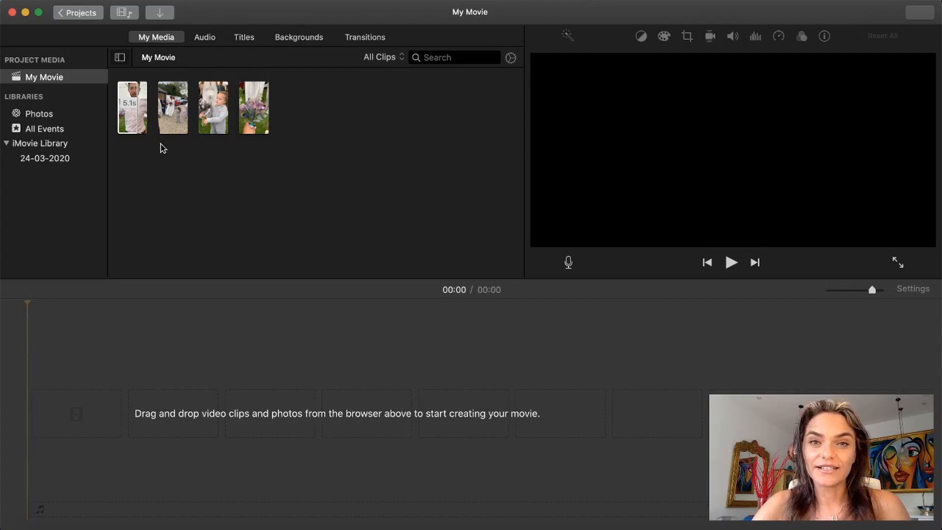
click(137, 129)
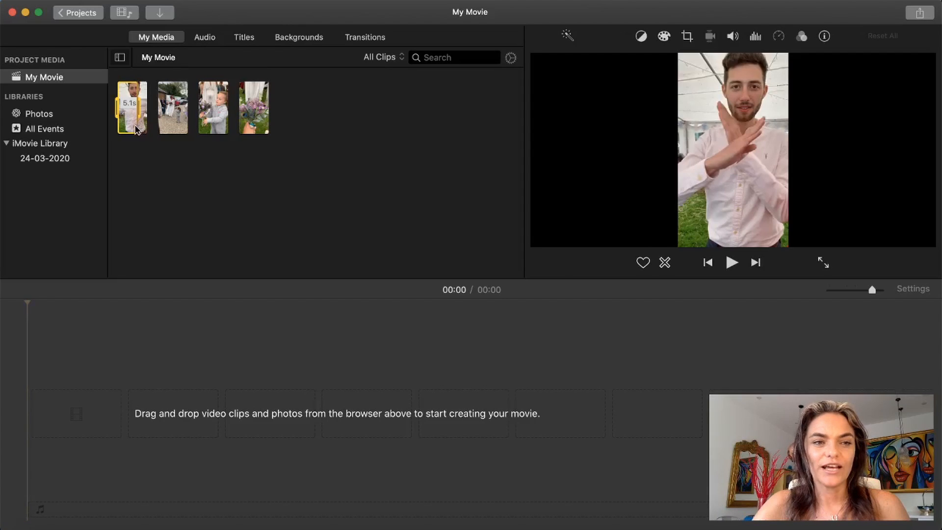
Step: Add the whole 7.7 s bouquet clip to the movie, followed by a middle range of about 30 s from the 52.8 s courtyard clip
click(256, 121)
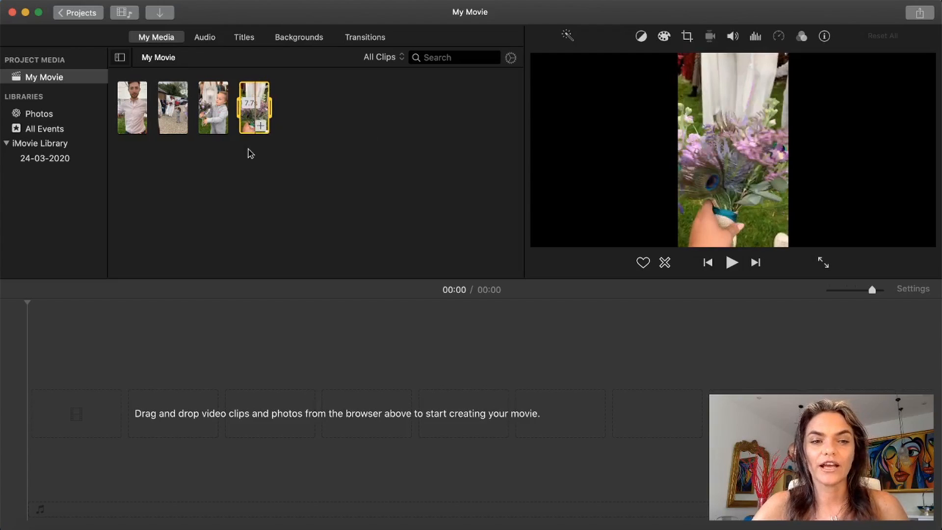
click(261, 127)
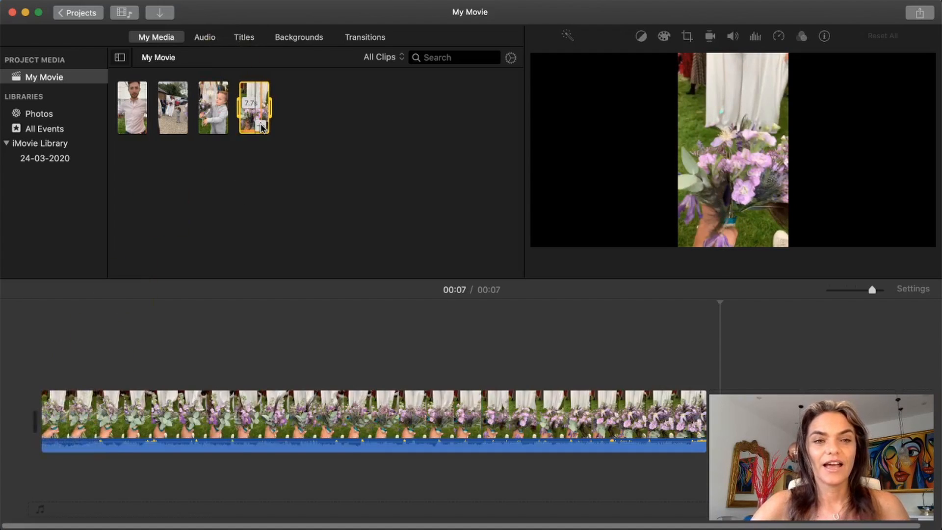
click(172, 123)
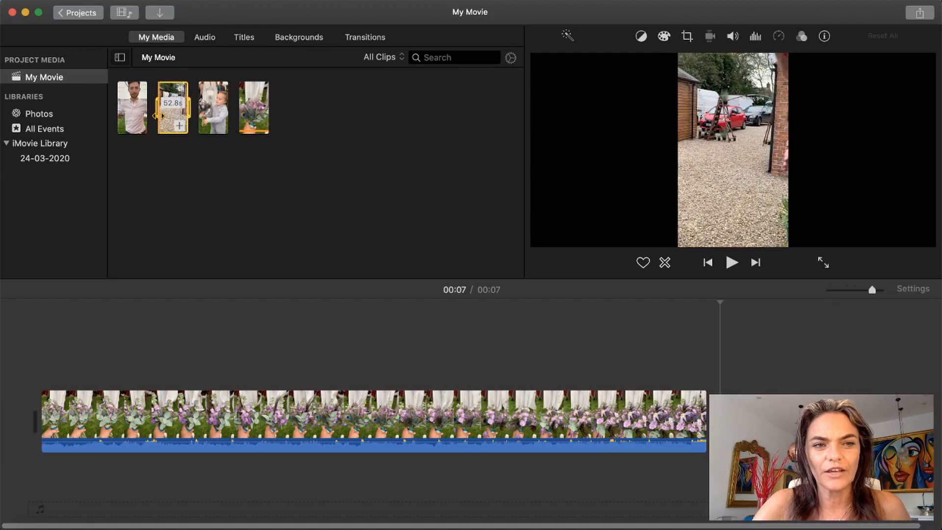
drag(158, 116, 160, 116)
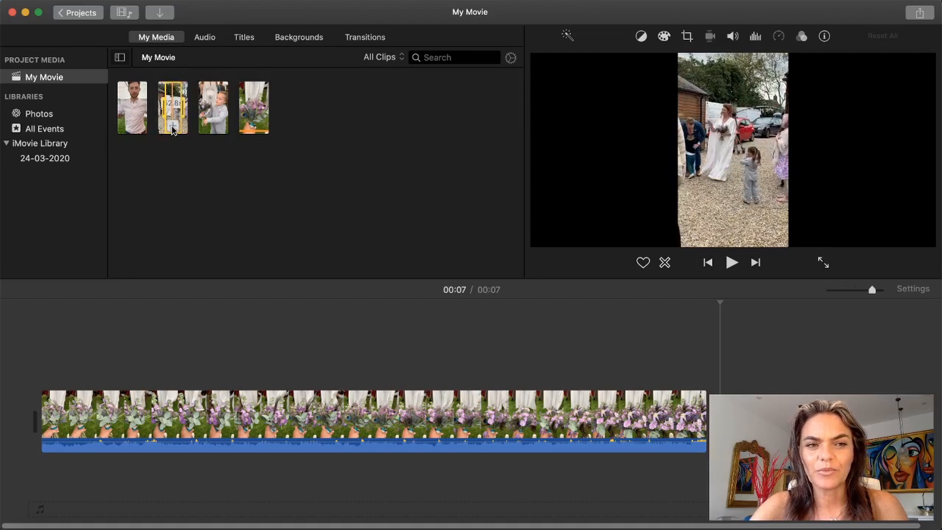
click(171, 127)
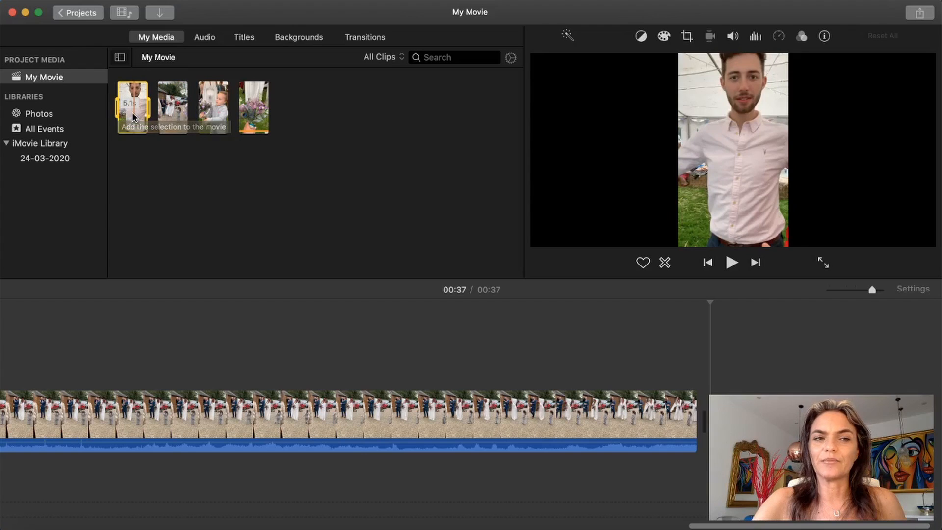
Step: Append the full 5.1 s clip and the full 7.3 s toddler clip to the end of the movie
drag(133, 117, 668, 412)
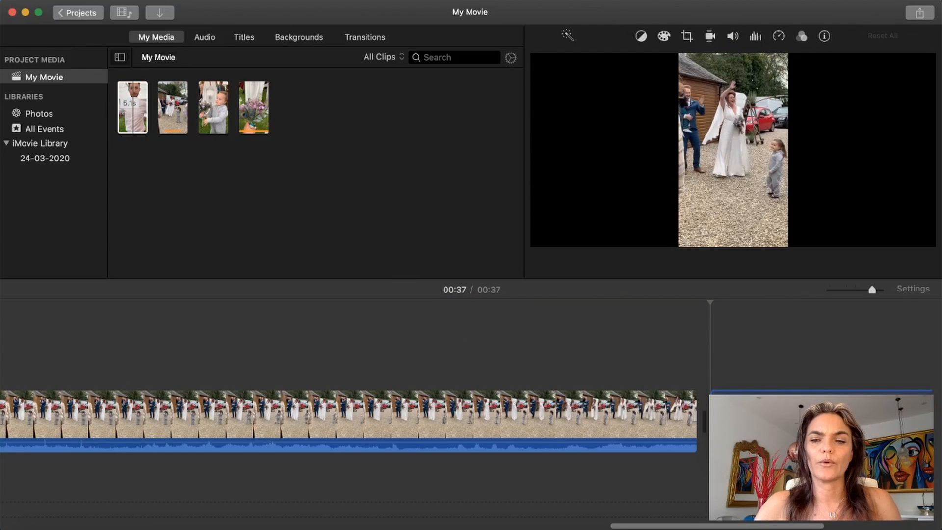
scroll(678, 392, right, 10)
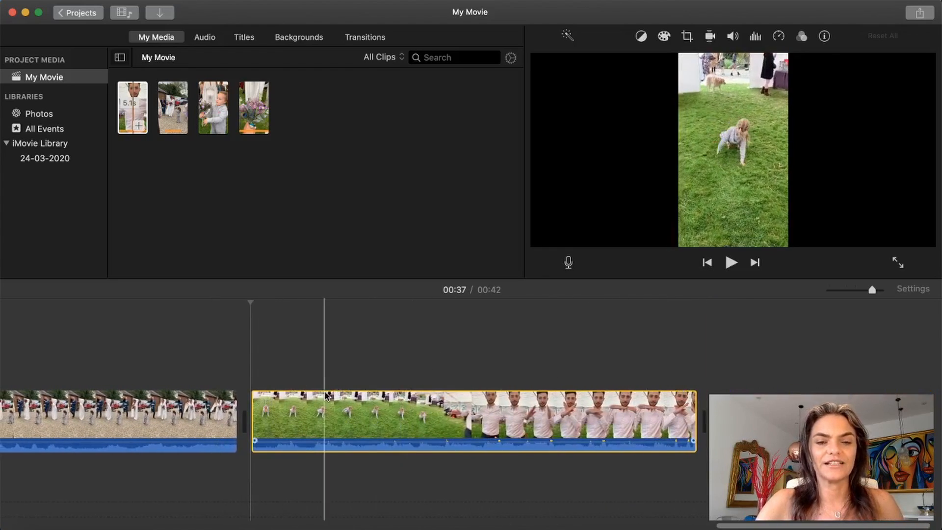
click(215, 104)
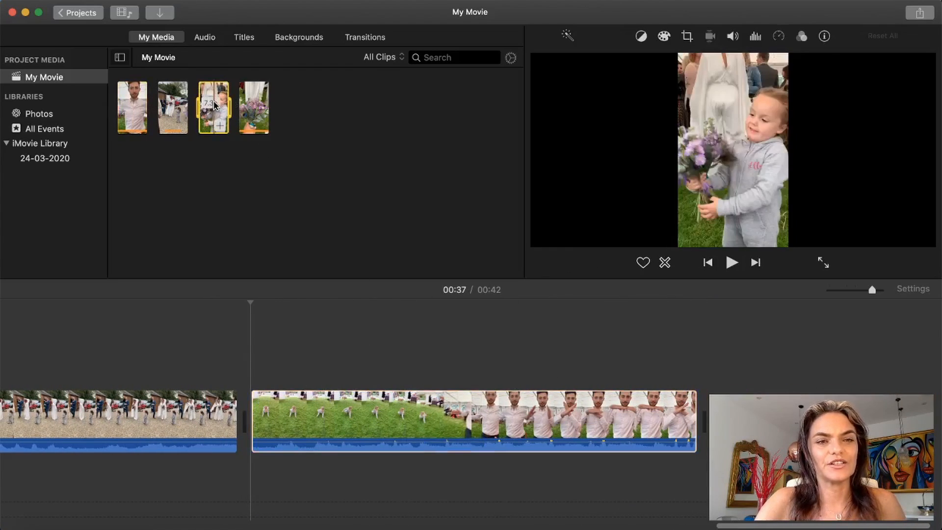
click(222, 129)
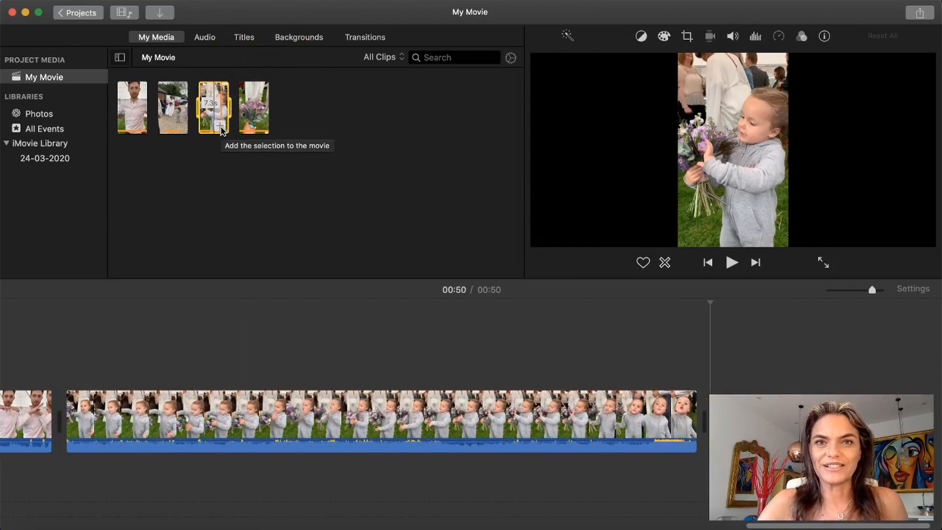
Step: Look over the assembled clips along the timeline, from the last clip back to the first, at different zoom levels
click(256, 362)
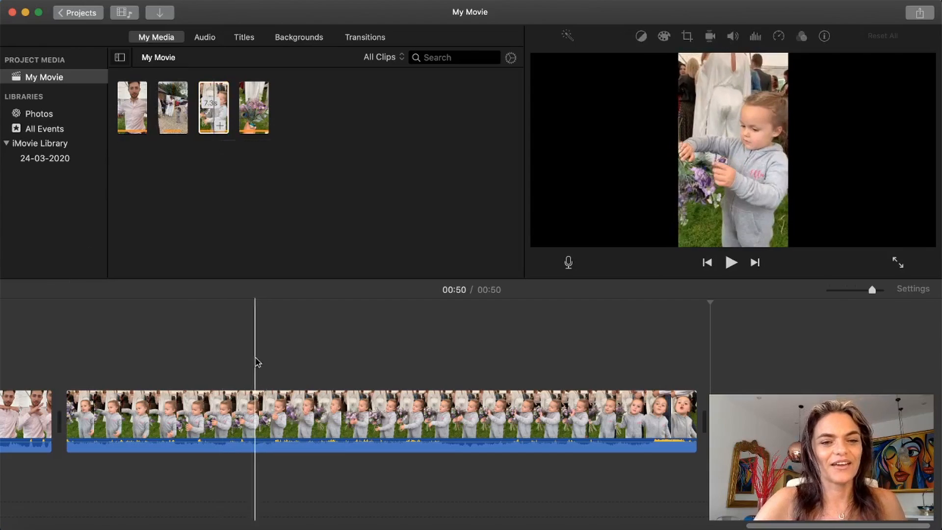
scroll(237, 374, left, 10)
scroll(239, 376, left, 10)
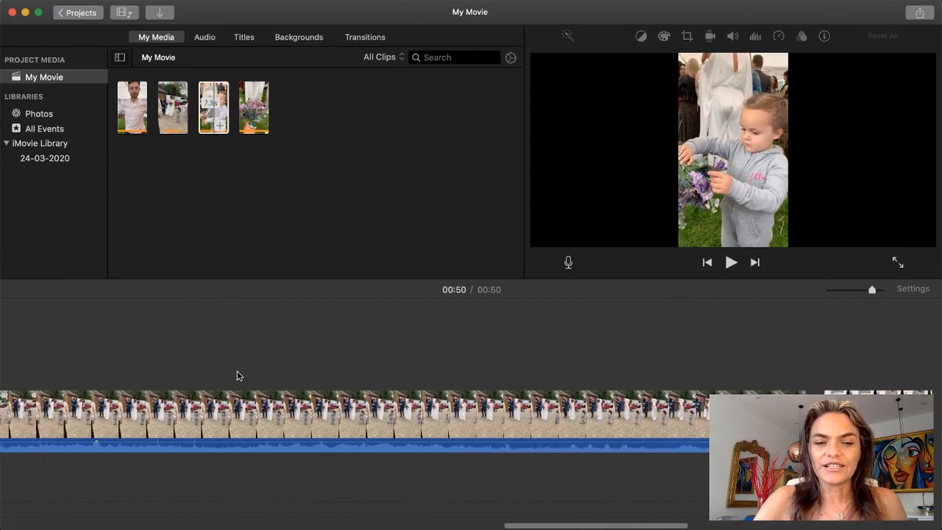
scroll(239, 376, left, 10)
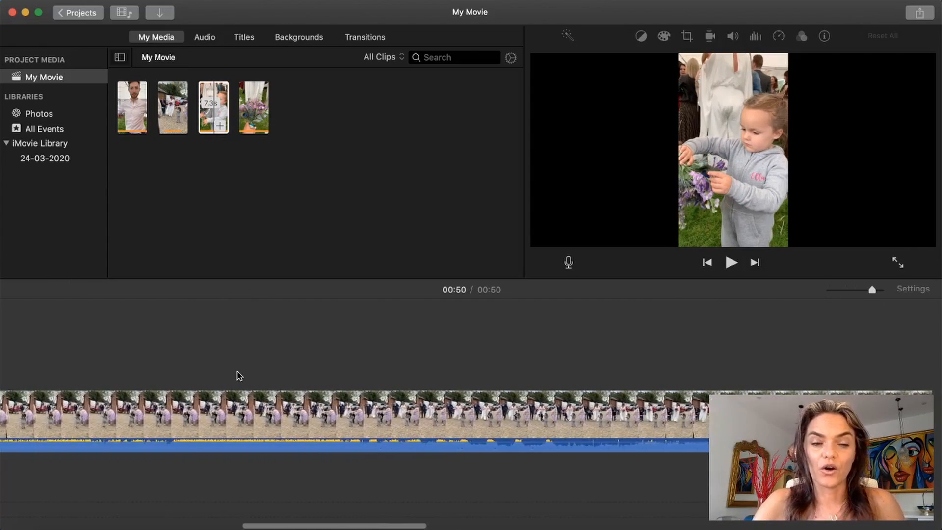
scroll(236, 375, left, 2)
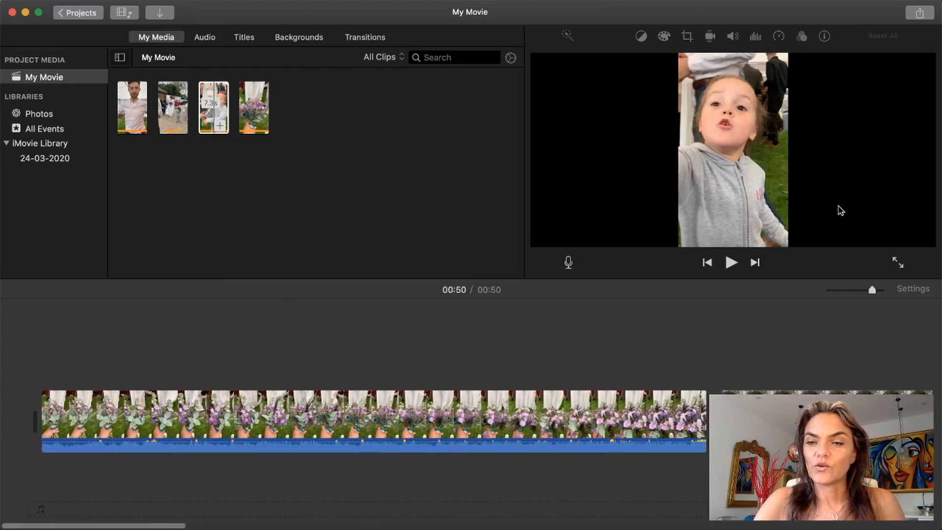
drag(871, 291, 848, 295)
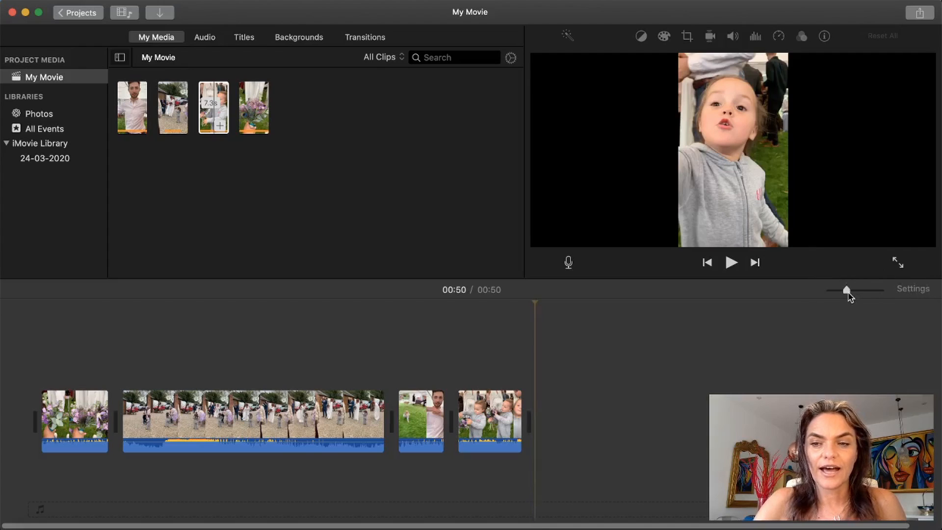
mouse_move(848, 292)
mouse_down()
mouse_move(879, 291)
mouse_move(832, 293)
mouse_up()
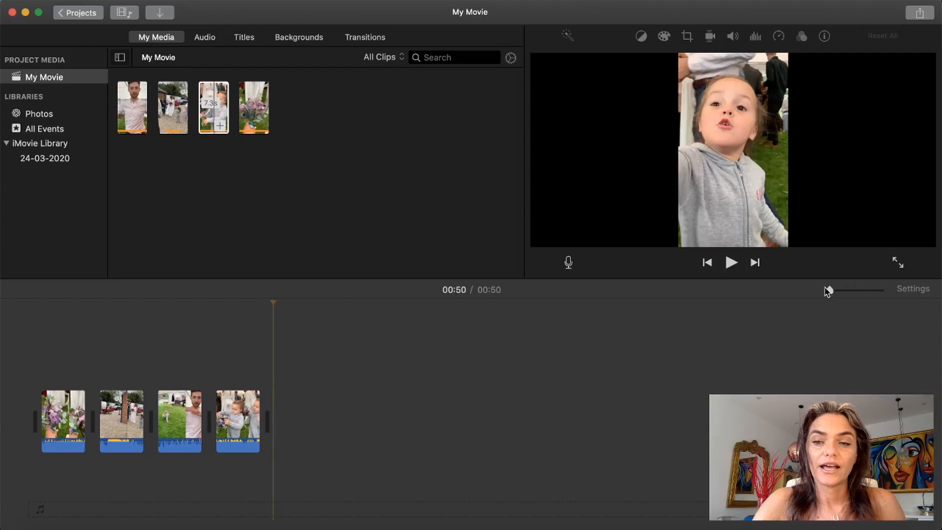
drag(830, 290, 855, 292)
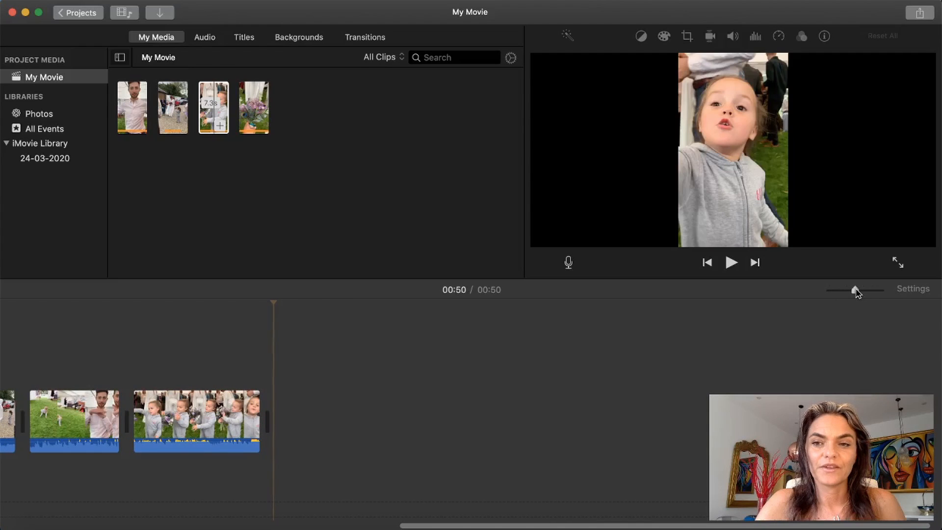
scroll(671, 380, left, 15)
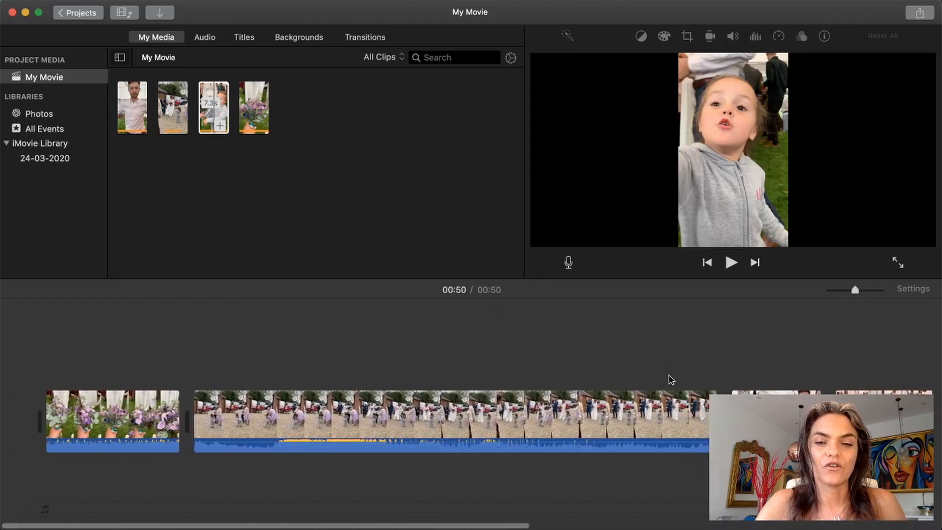
scroll(671, 380, right, 3)
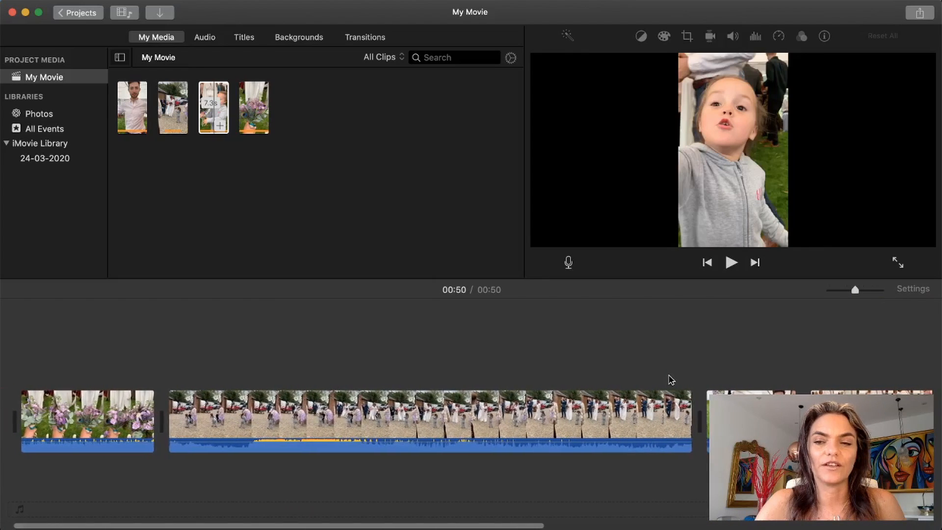
Step: Extend the end of the 30.2 s courtyard clip on the timeline by about 1 s
drag(856, 292, 849, 293)
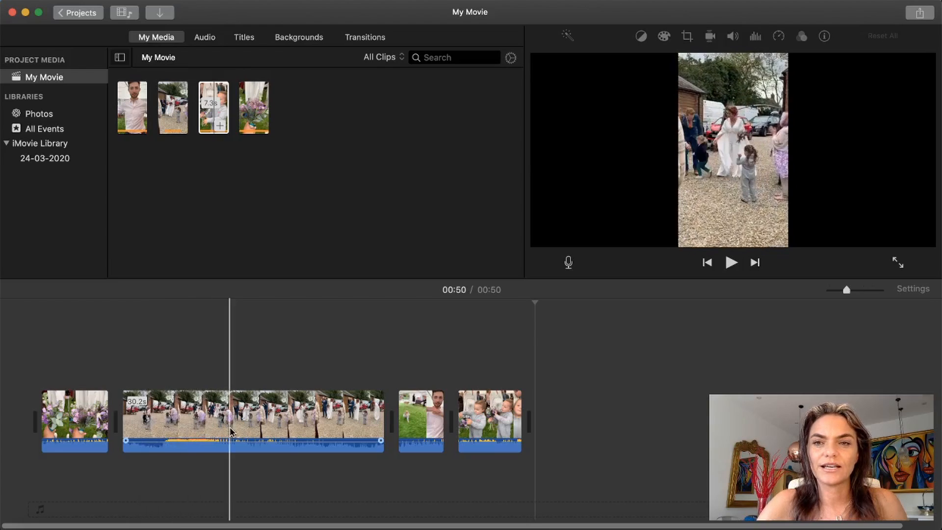
click(381, 428)
drag(381, 427, 392, 426)
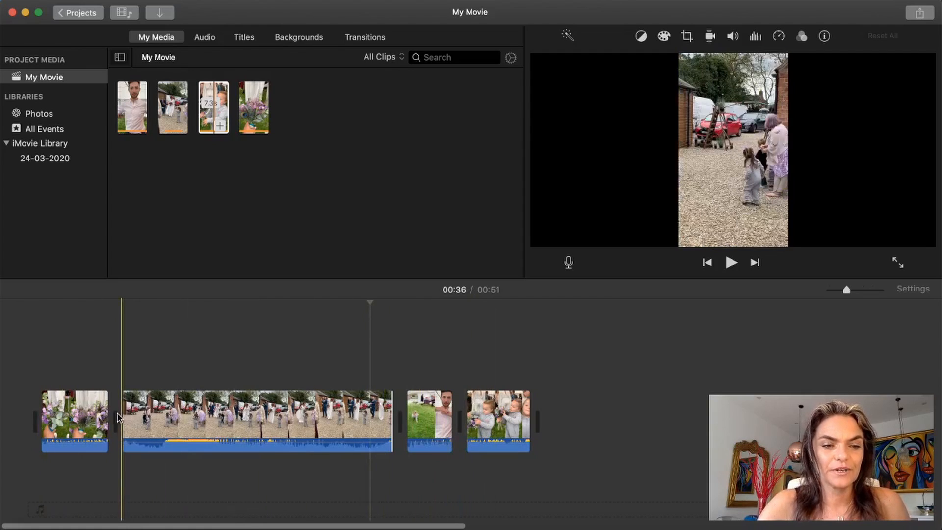
Step: Try a Swap transition between the bouquet and courtyard clips, and delete it
click(88, 424)
shift+click(143, 422)
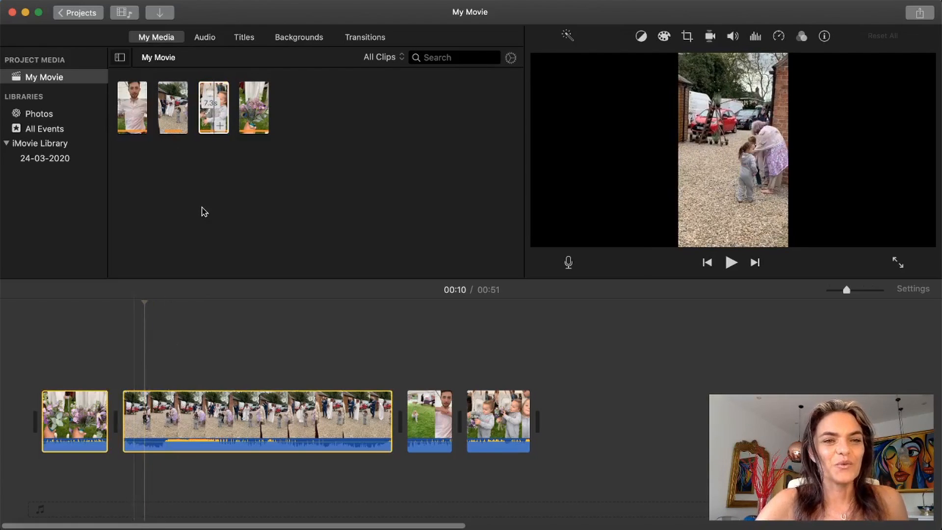
click(363, 40)
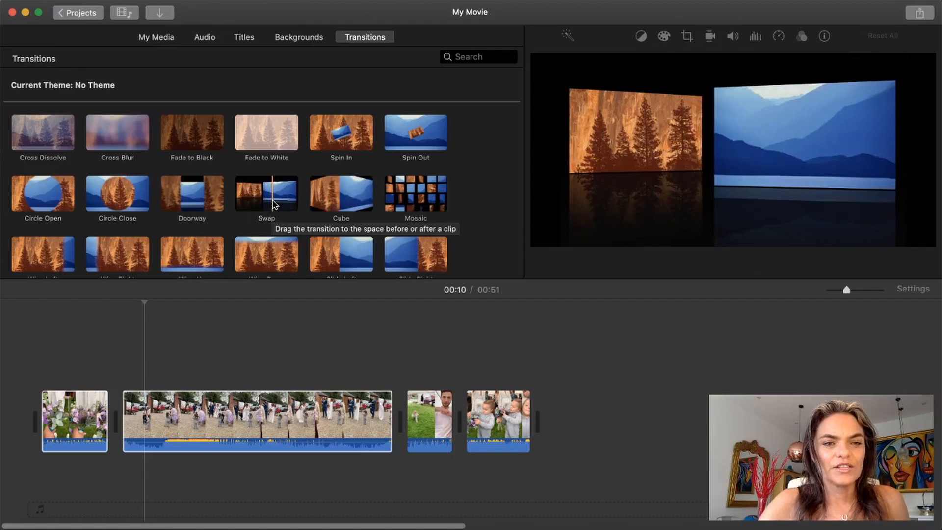
mouse_move(273, 203)
mouse_down()
mouse_move(159, 373)
mouse_move(123, 388)
mouse_move(104, 419)
mouse_up()
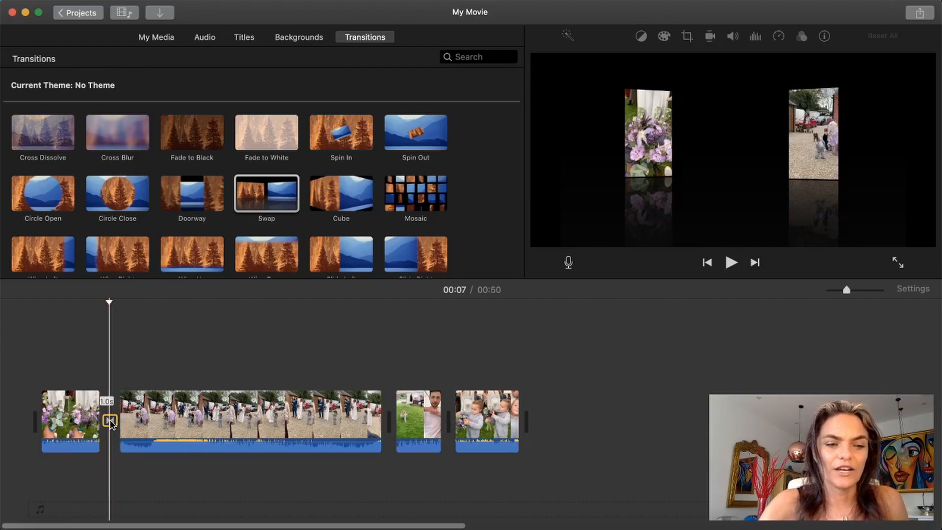
key(Delete)
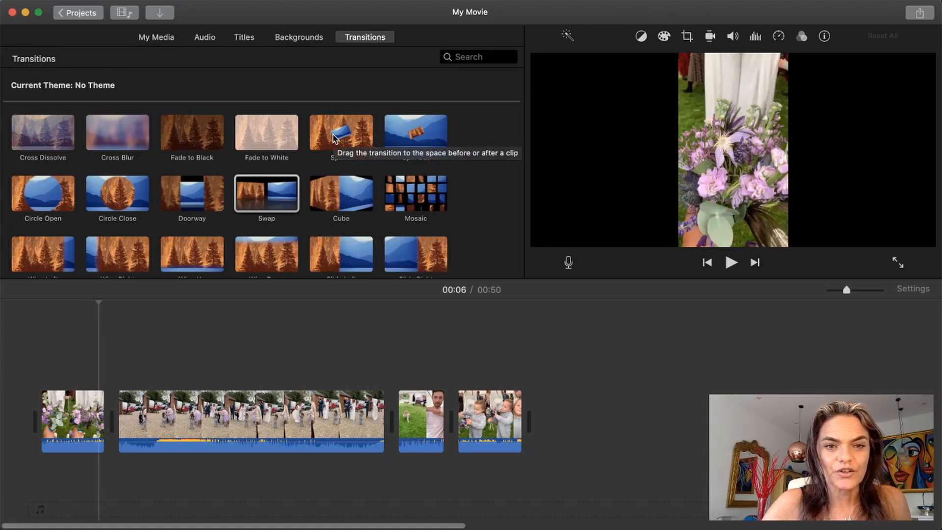
Step: Add a Cross Zoom transition between the bouquet clip and the courtyard clip
scroll(307, 201, down, 1)
scroll(306, 201, down, 5)
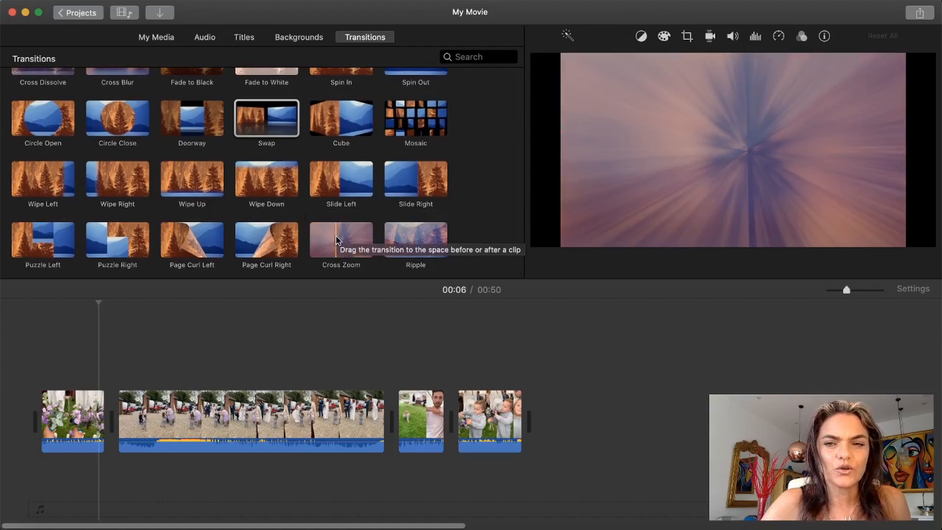
drag(337, 240, 105, 422)
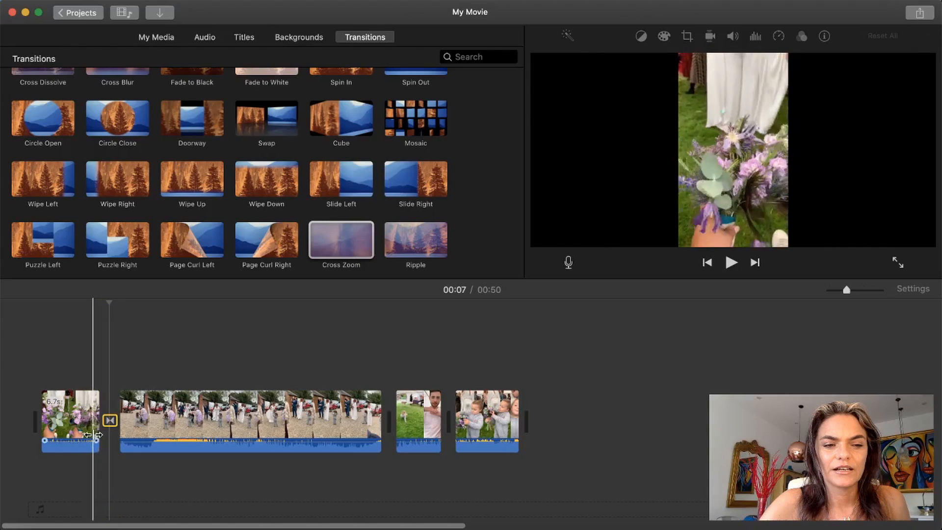
Step: Play the movie from the bouquet clip through the Cross Zoom transition to preview it, lowering the system volume
click(83, 427)
click(731, 263)
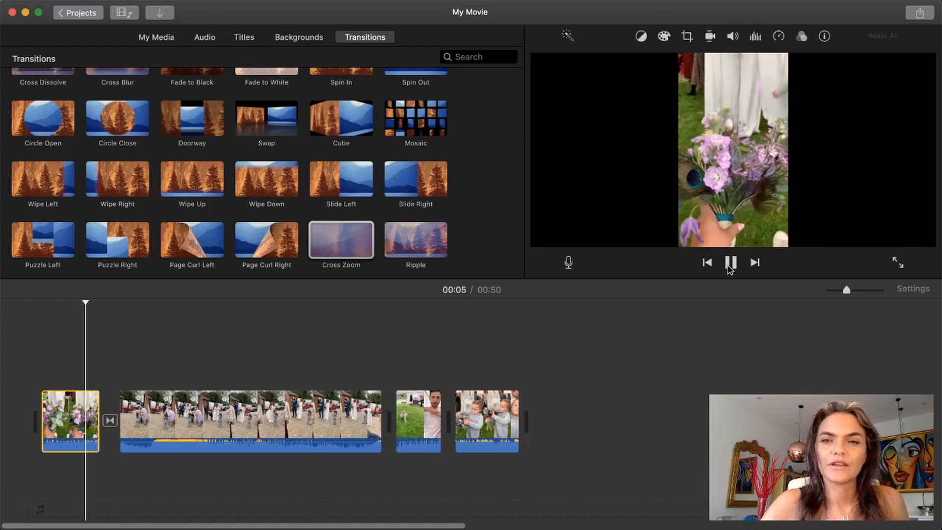
key(XF86AudioRaiseVolume)
key(XF86AudioLowerVolume)
key(XF86AudioLowerVolume)
key(XF86AudioLowerVolume)
key(XF86AudioLowerVolume)
key(XF86AudioLowerVolume)
key(XF86AudioLowerVolume)
key(XF86AudioLowerVolume)
key(XF86AudioLowerVolume)
key(XF86AudioLowerVolume)
key(XF86AudioLowerVolume)
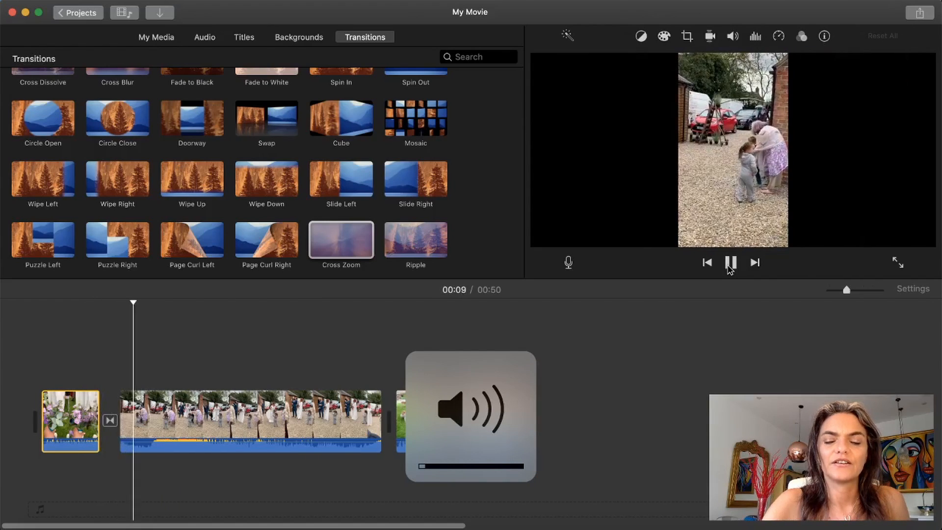
click(88, 358)
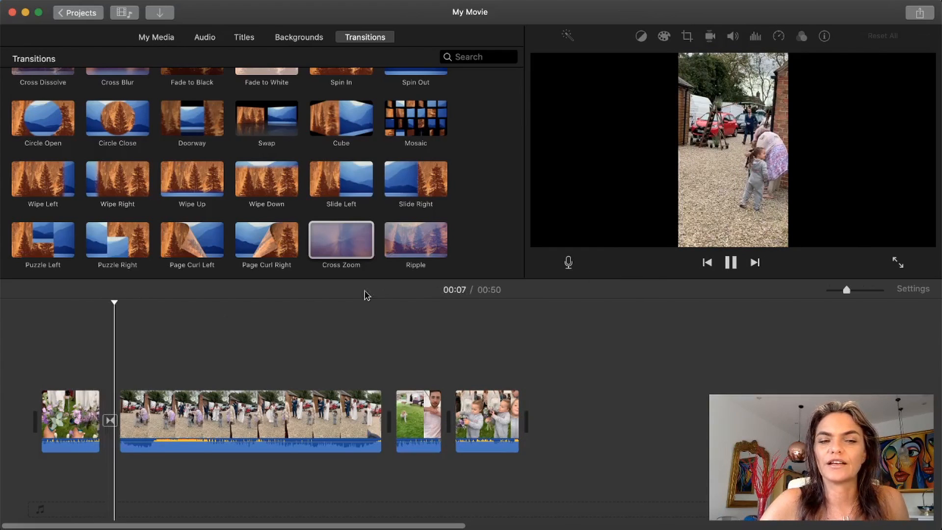
click(69, 347)
click(730, 262)
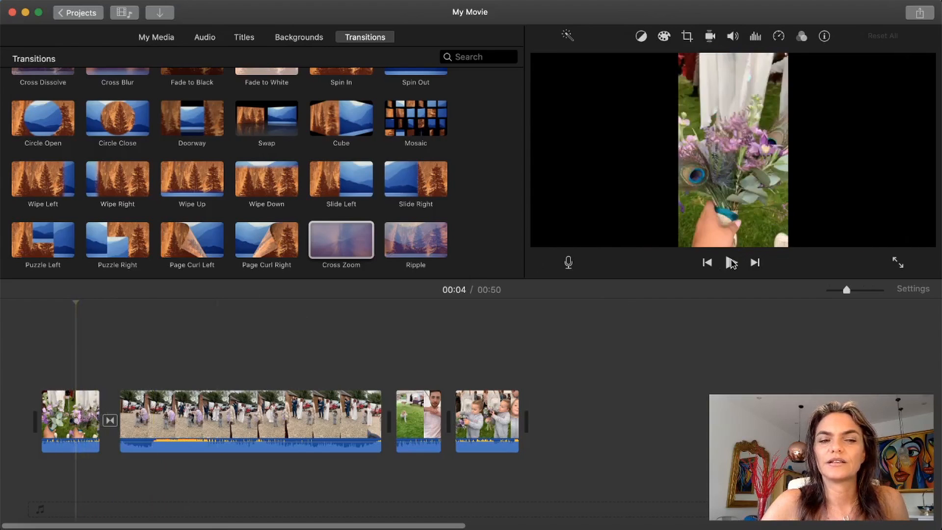
click(731, 263)
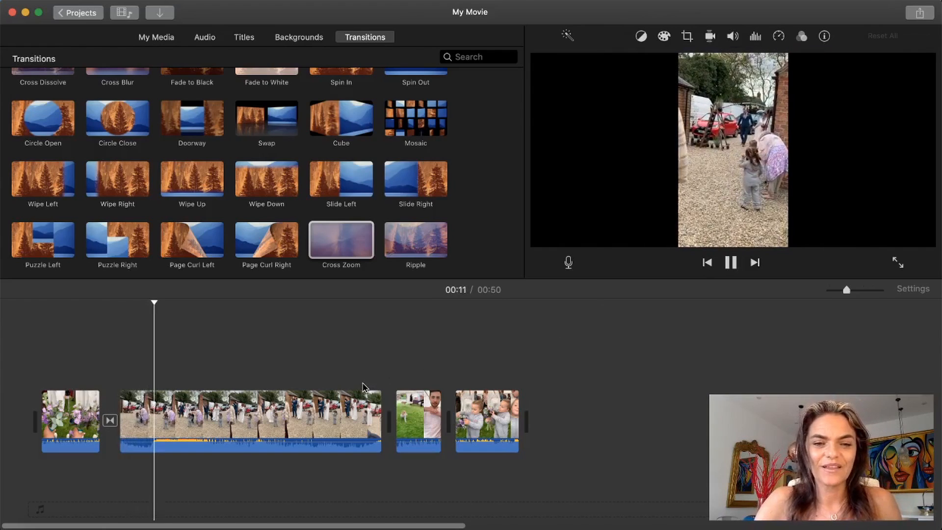
click(731, 263)
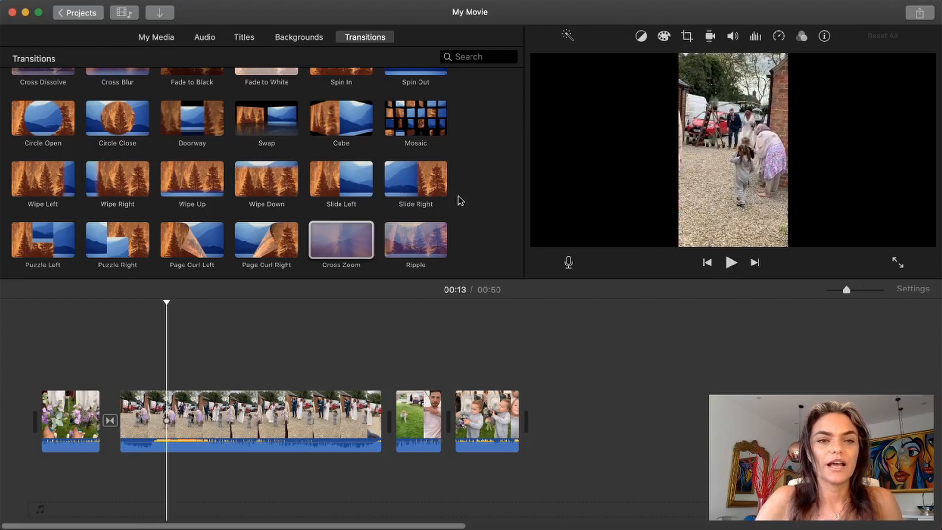
Step: Add a Mosaic transition after the courtyard clip, Circle Close before the toddler clip and Ripple at the end of the movie
click(418, 119)
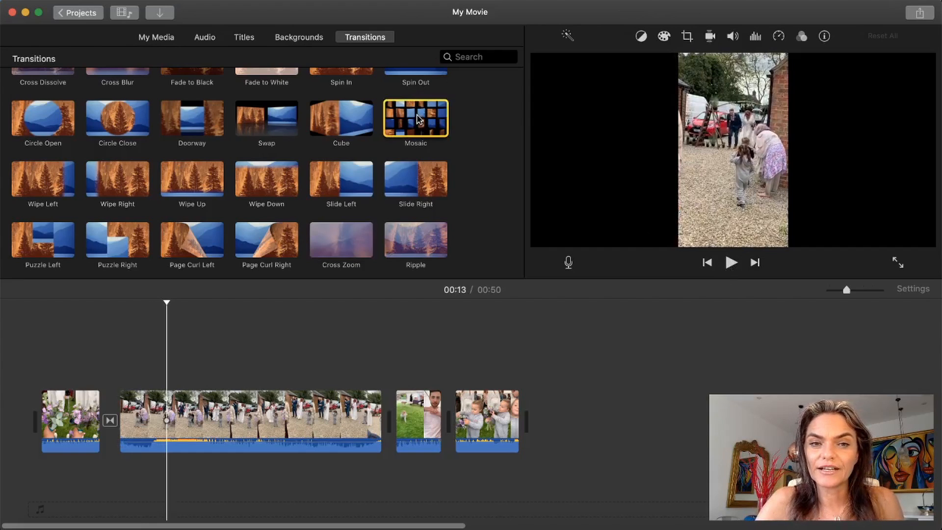
drag(415, 132, 374, 431)
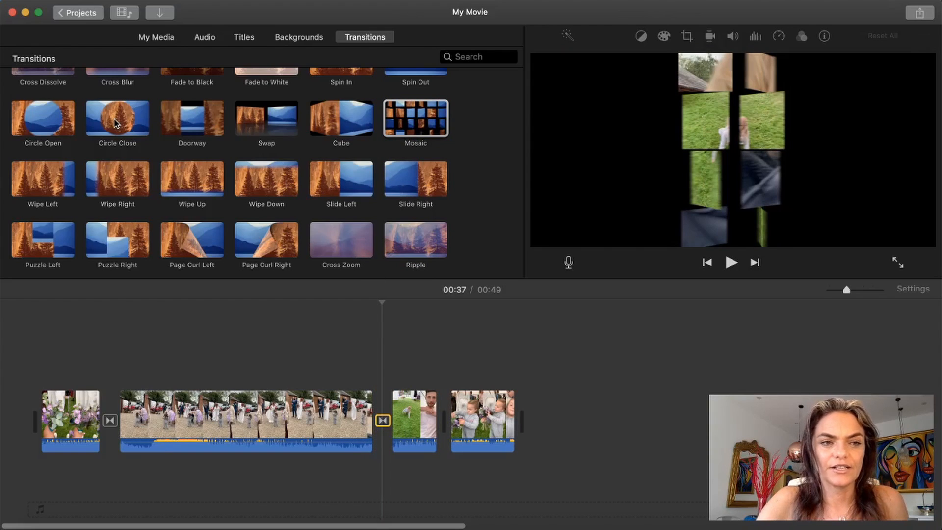
drag(116, 123, 446, 422)
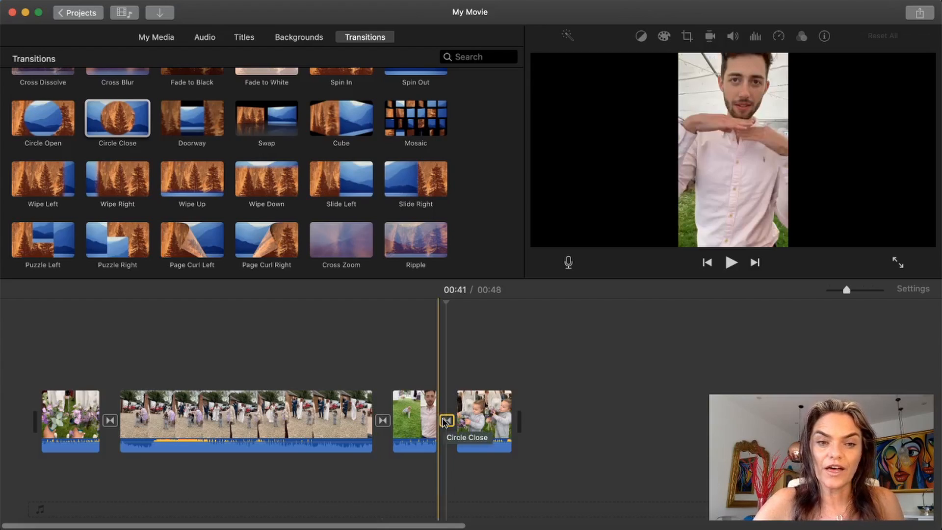
drag(398, 236, 492, 417)
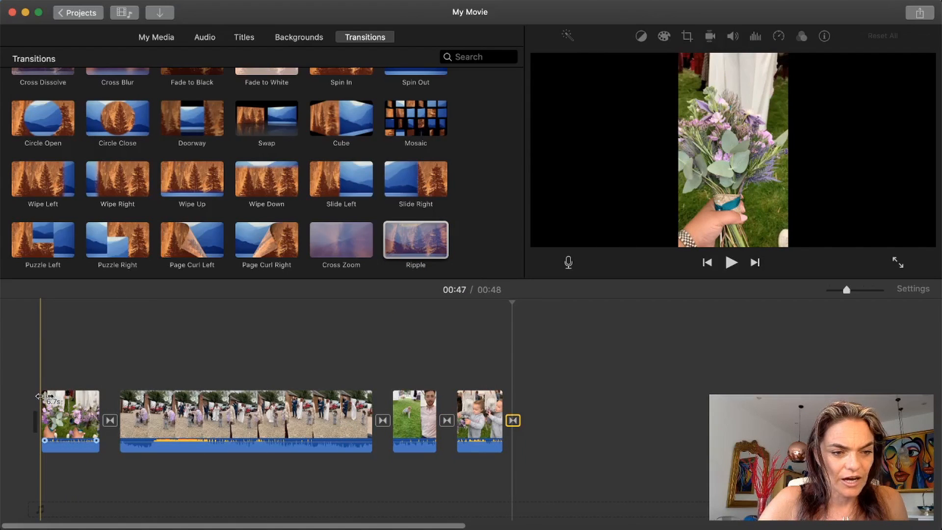
Step: Fade in the audio at the start of the bouquet clip and fade out the audio at the end of the toddler clip
click(66, 415)
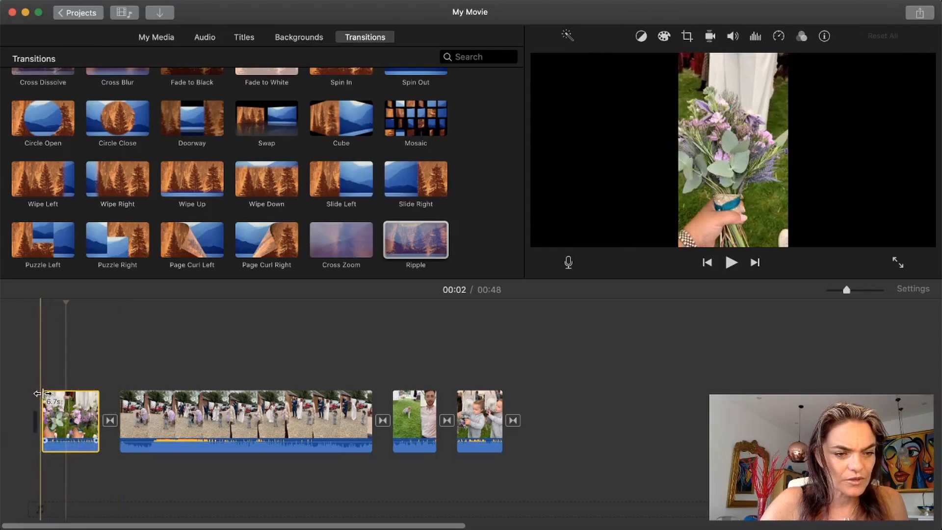
drag(42, 394, 40, 396)
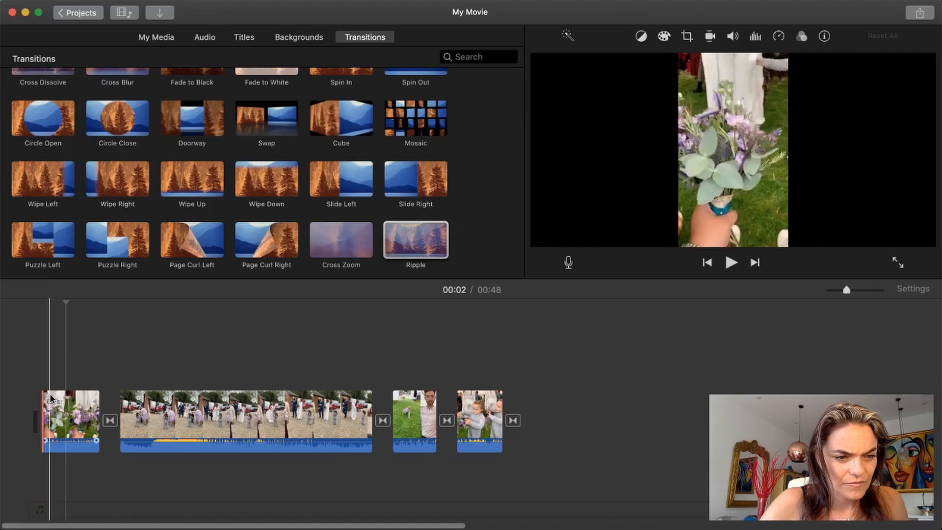
click(63, 407)
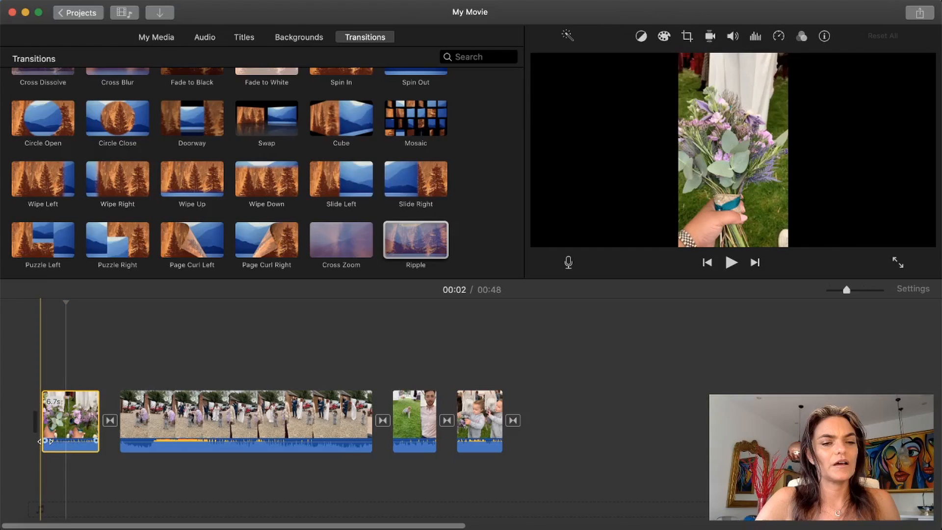
drag(46, 441, 68, 441)
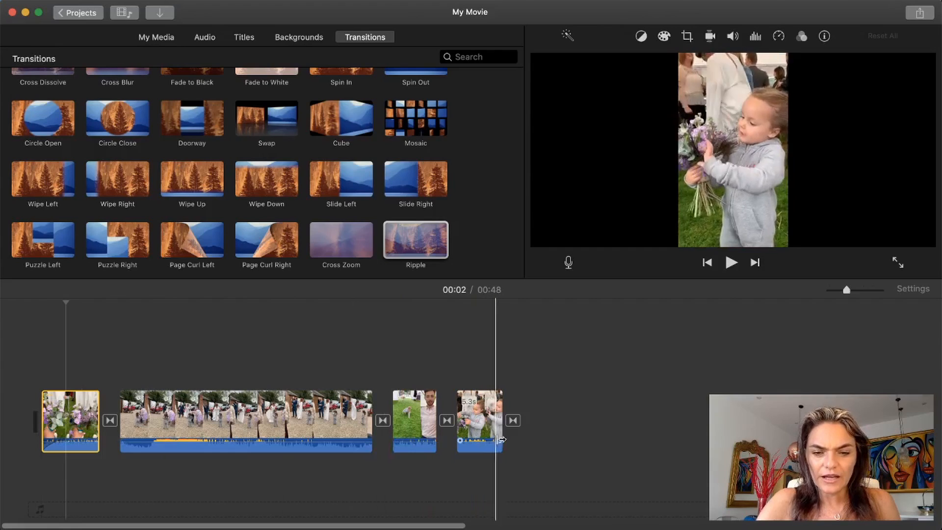
drag(499, 440, 476, 440)
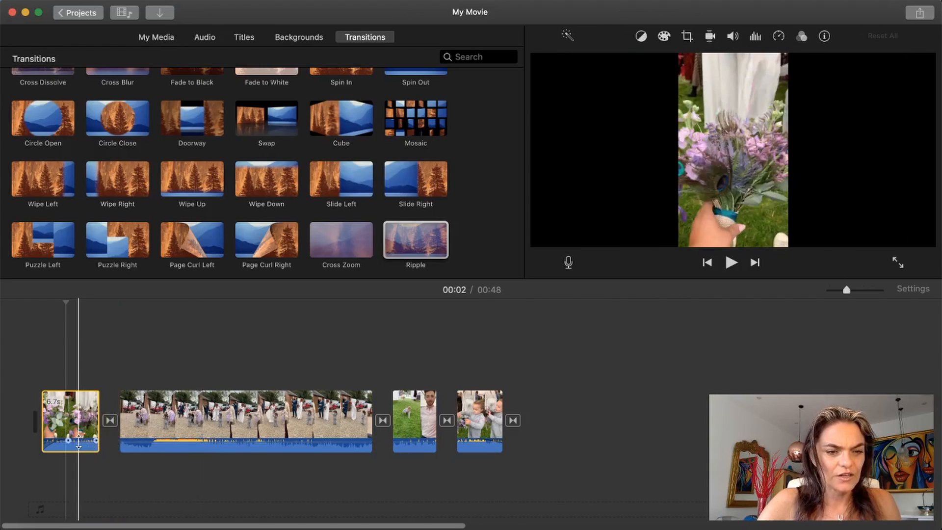
Step: Lower the bouquet clip's audio to about 40%, and adjust the volume of the courtyard clip and the clip after it
mouse_move(79, 441)
mouse_down()
mouse_move(78, 450)
mouse_move(78, 436)
mouse_up()
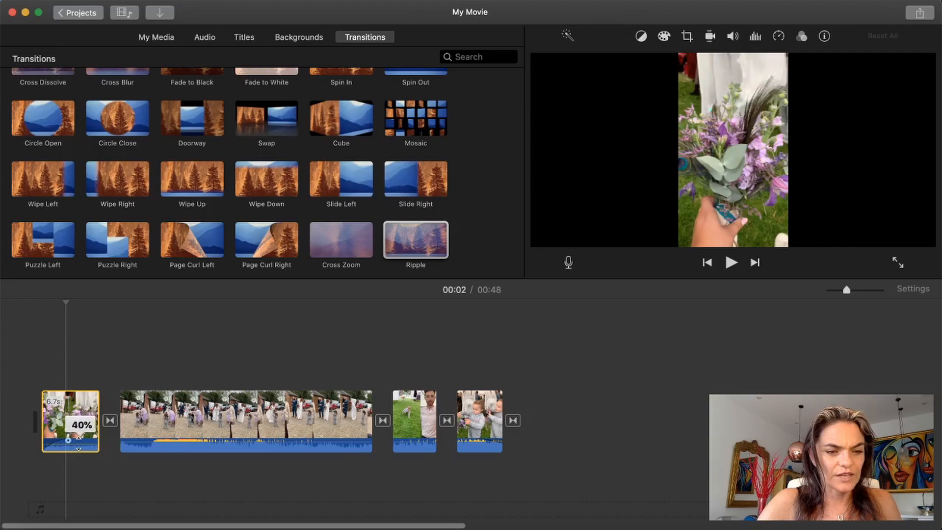
drag(159, 437, 158, 447)
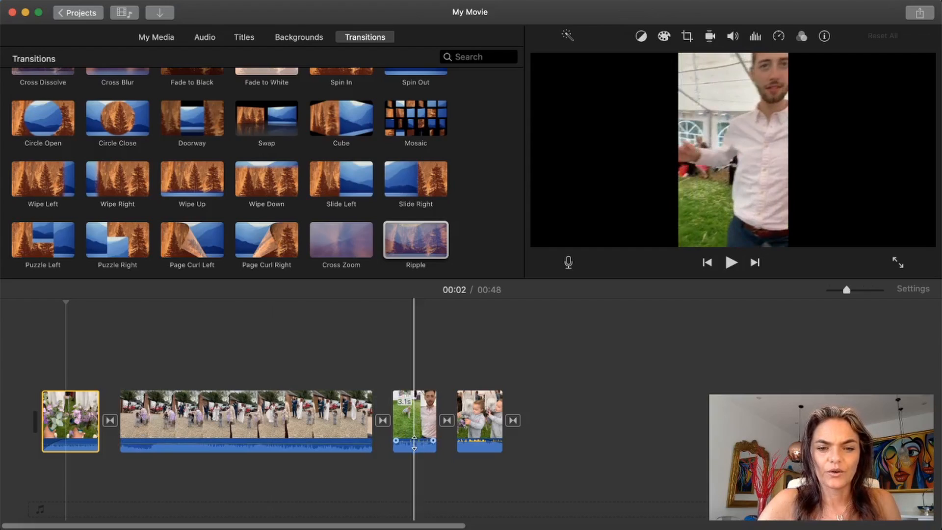
drag(414, 442, 415, 441)
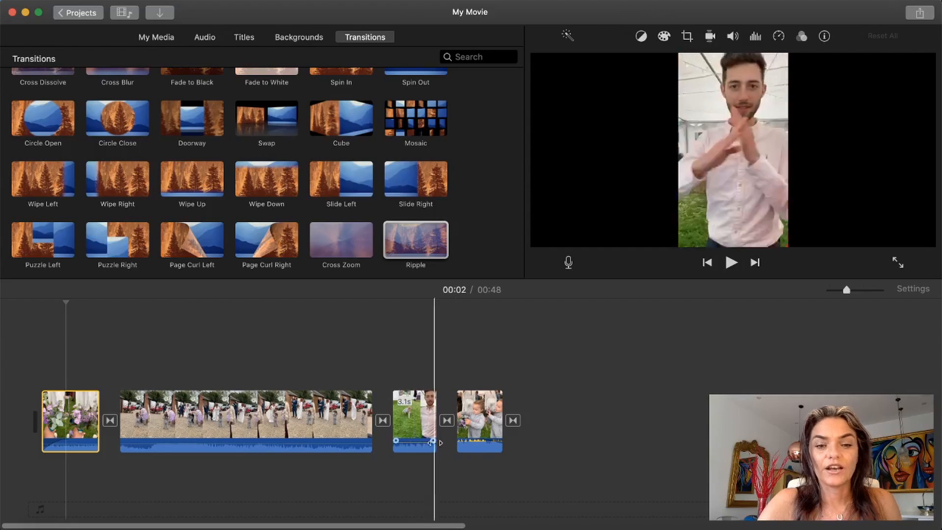
Step: Lower the toddler clip's audio and adjust the volume of the clip just before it
click(481, 445)
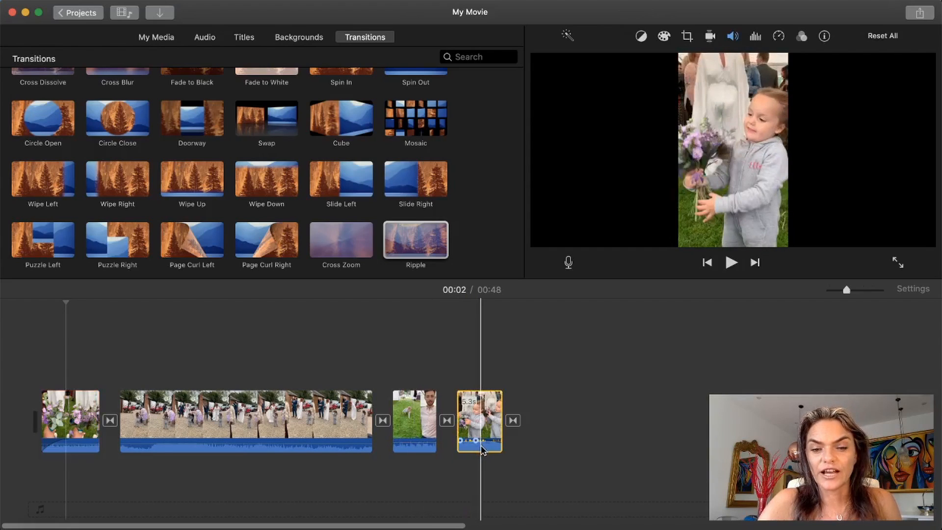
key(space)
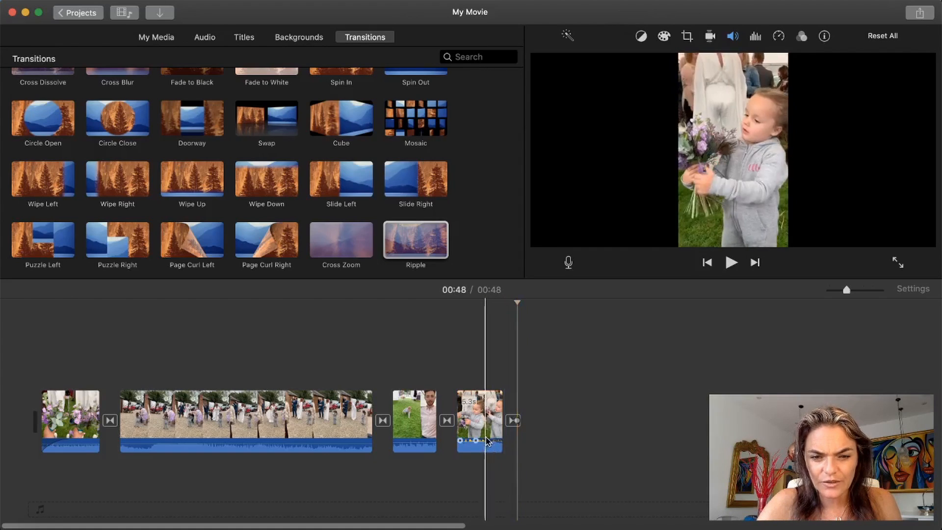
drag(469, 442, 470, 444)
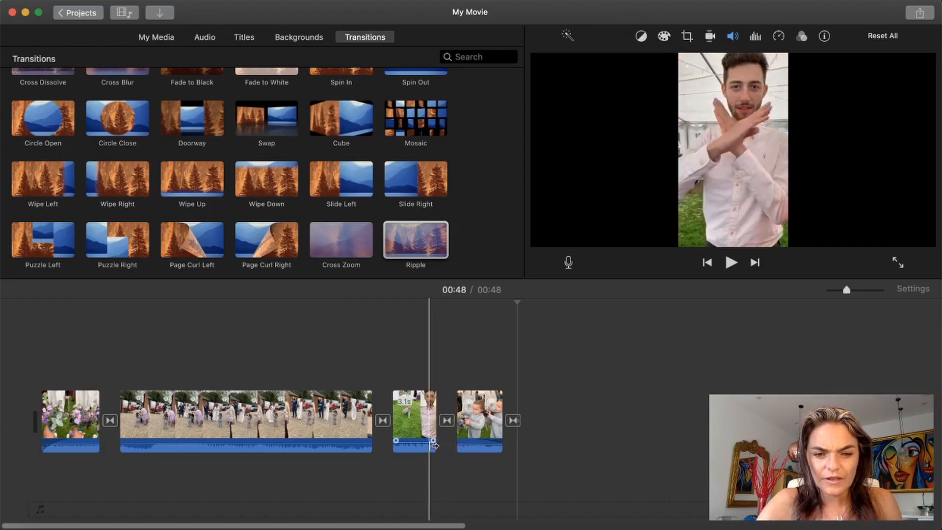
click(421, 444)
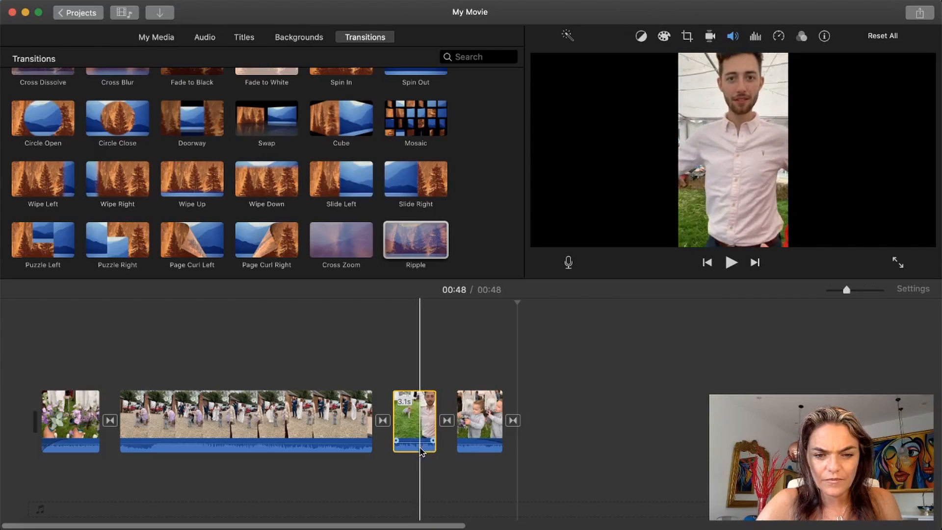
mouse_move(414, 440)
mouse_down()
mouse_move(414, 450)
mouse_move(415, 439)
mouse_up()
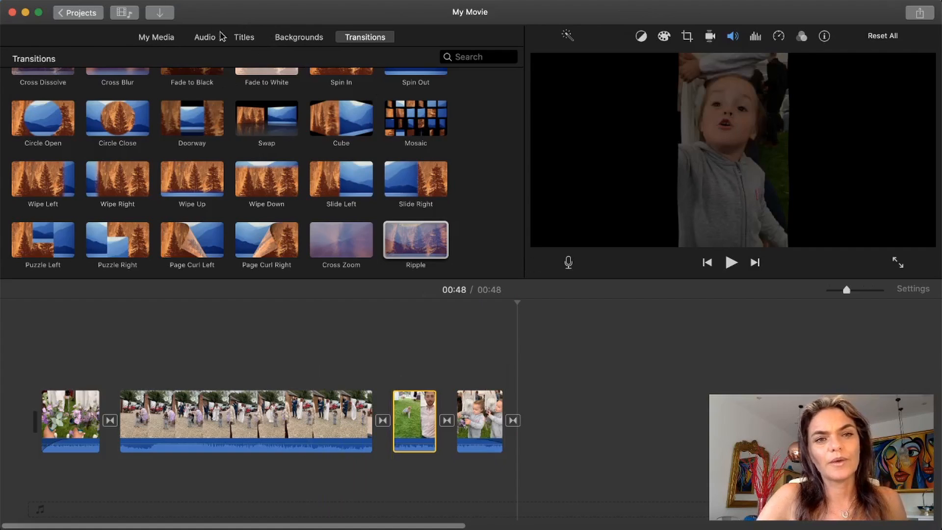
Step: Add a Pop-up title at the end of the movie, after the Ripple transition
click(244, 39)
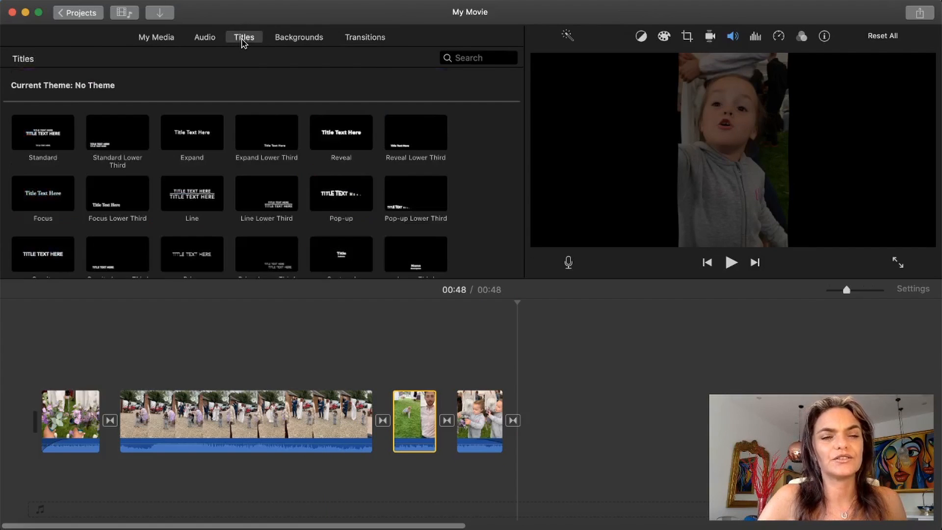
scroll(191, 235, down, 5)
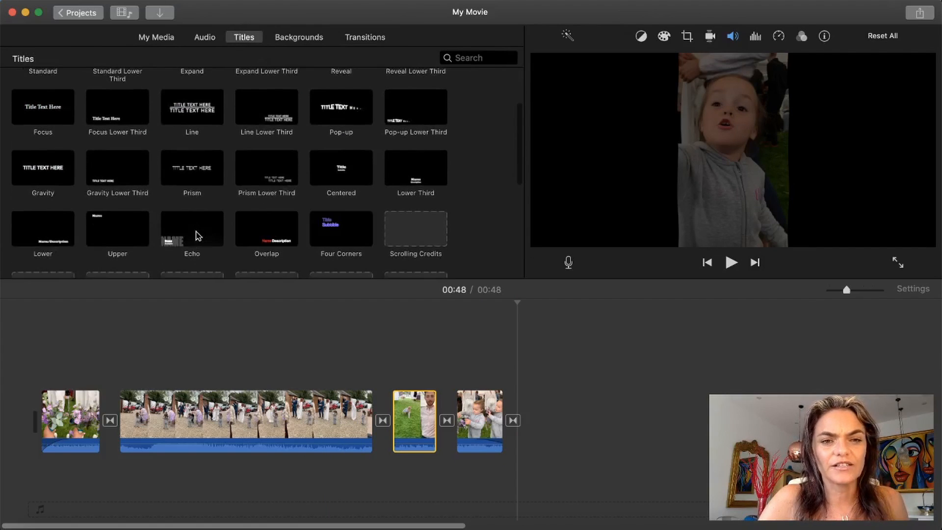
click(343, 112)
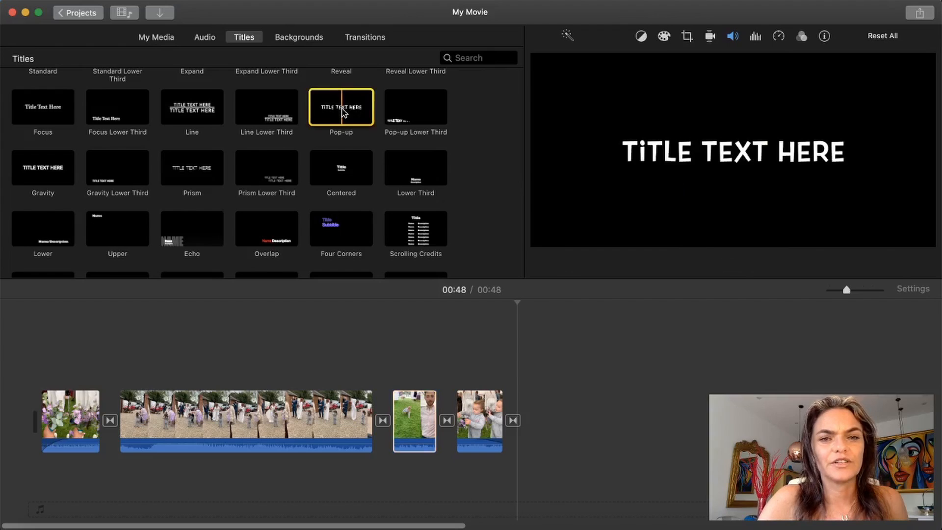
drag(344, 112, 526, 407)
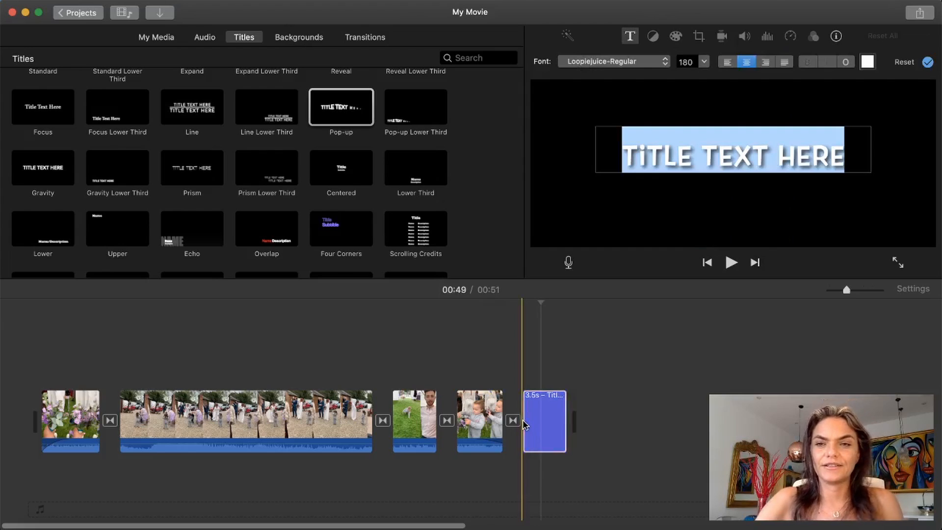
Step: Replace the title's placeholder text with "Congratulations" and play the title to preview it
text(CONGR)
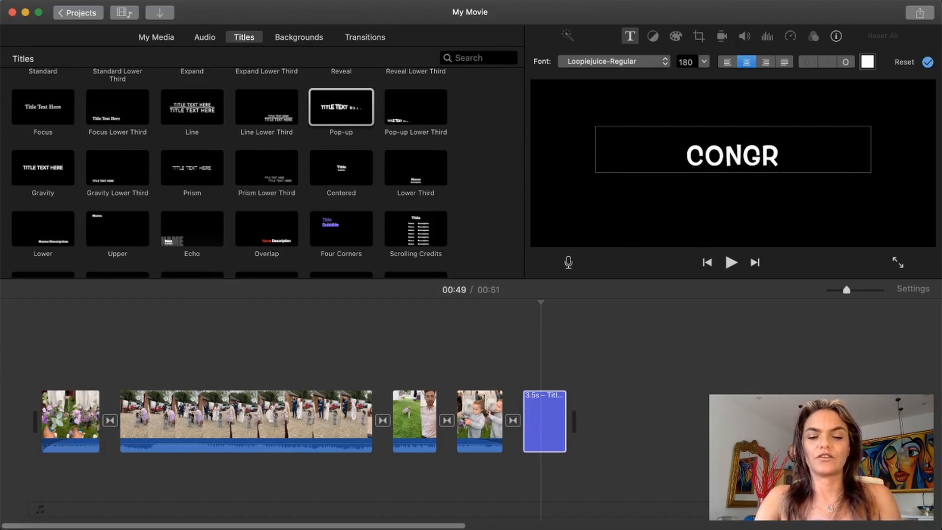
text(ATUL)
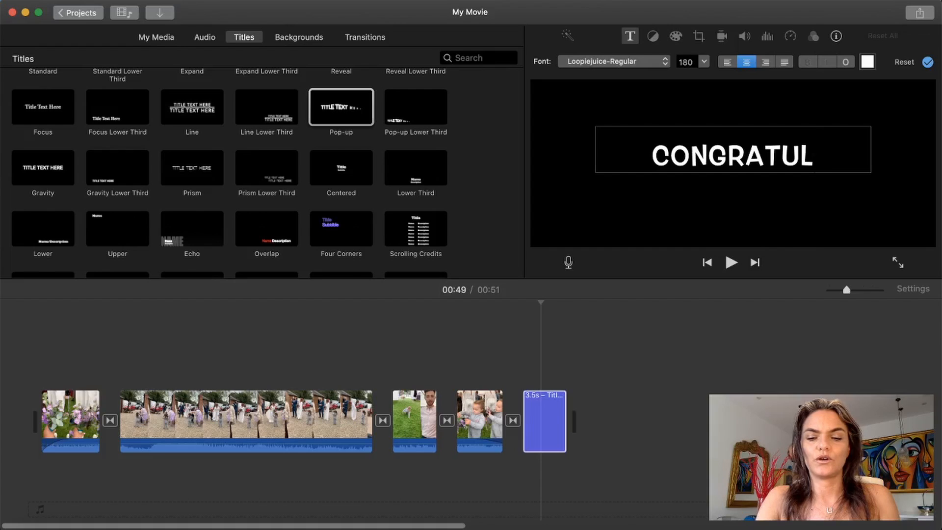
text(ATiONS)
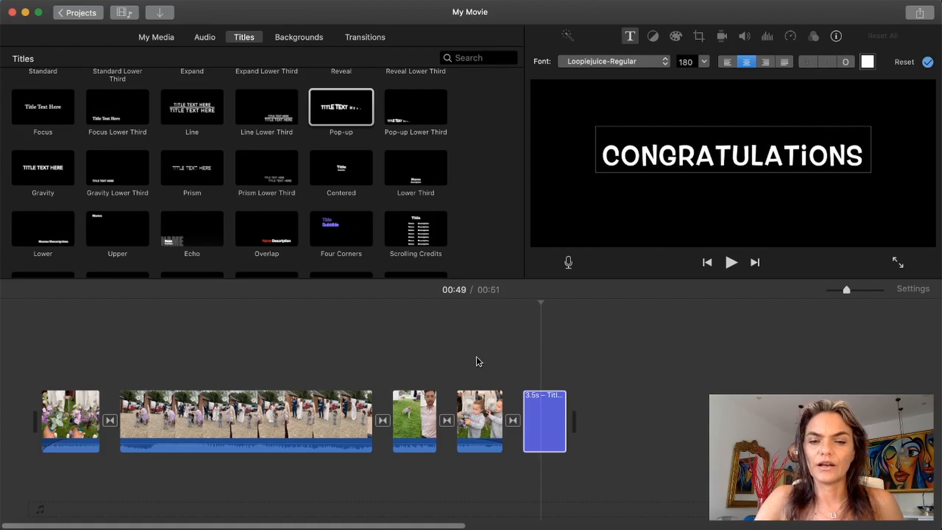
click(477, 362)
click(731, 262)
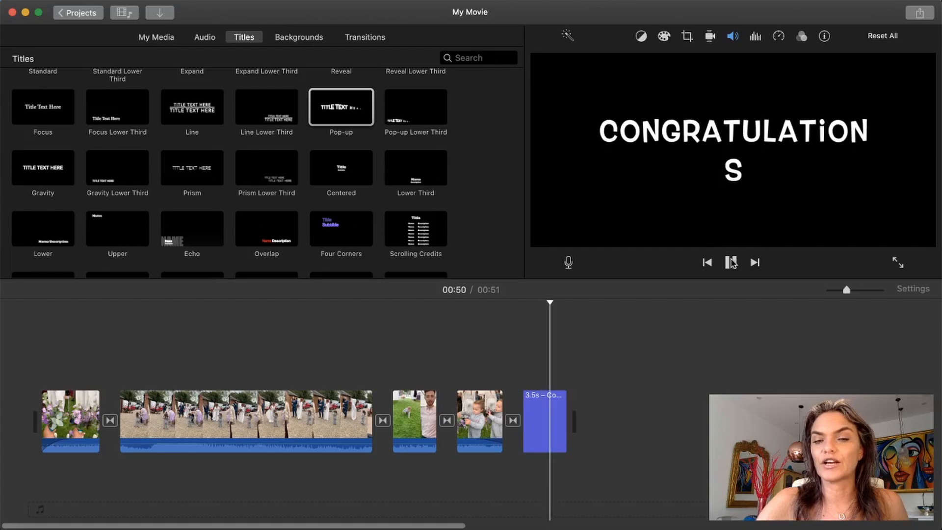
click(731, 263)
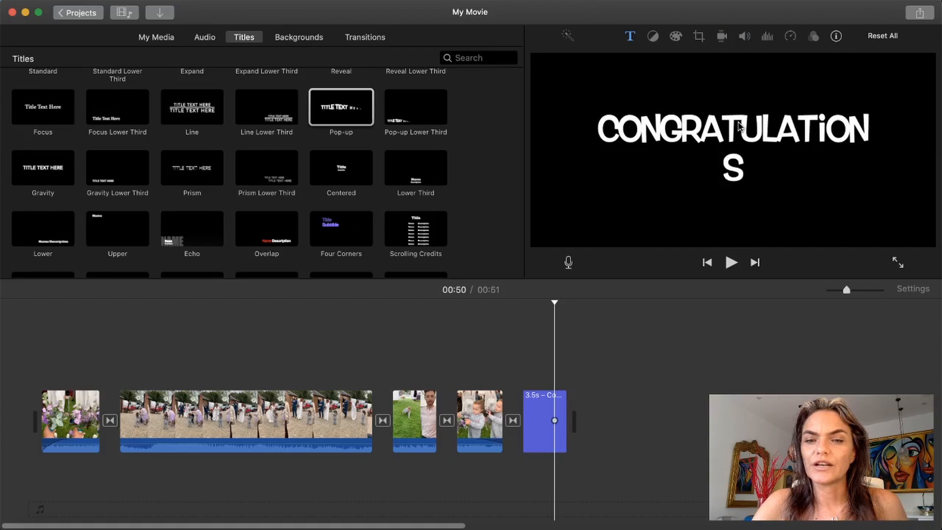
Step: Try the title text in American Typewriter, Brush Script MT Italic, DIN Condensed Bold and Noteworthy Bold
click(536, 421)
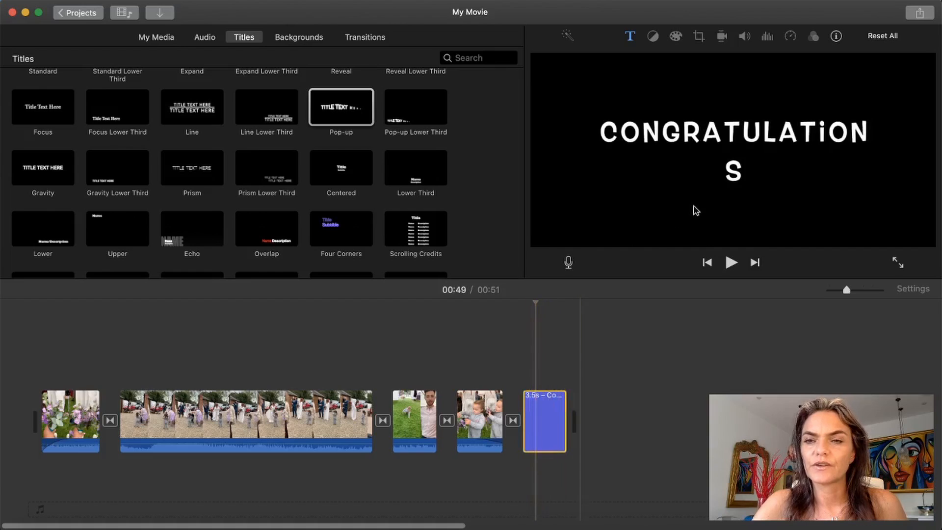
double_click(732, 132)
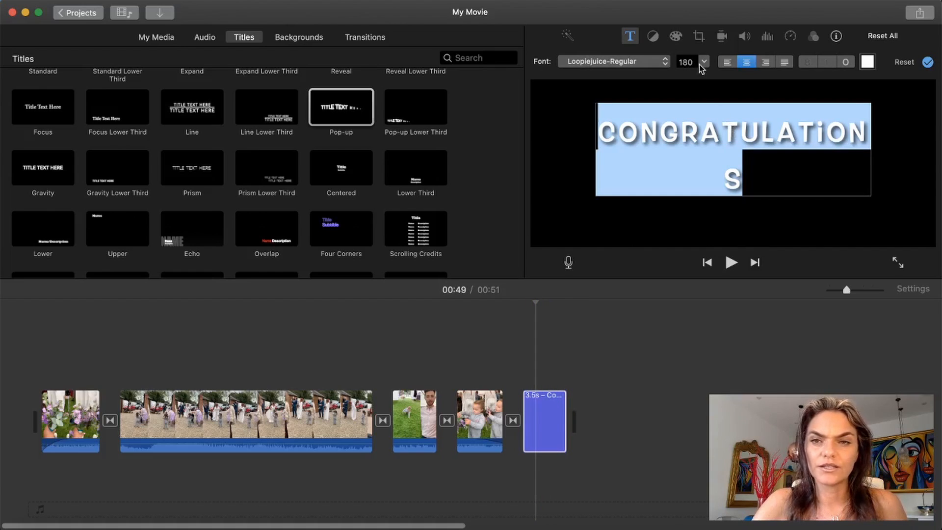
click(666, 63)
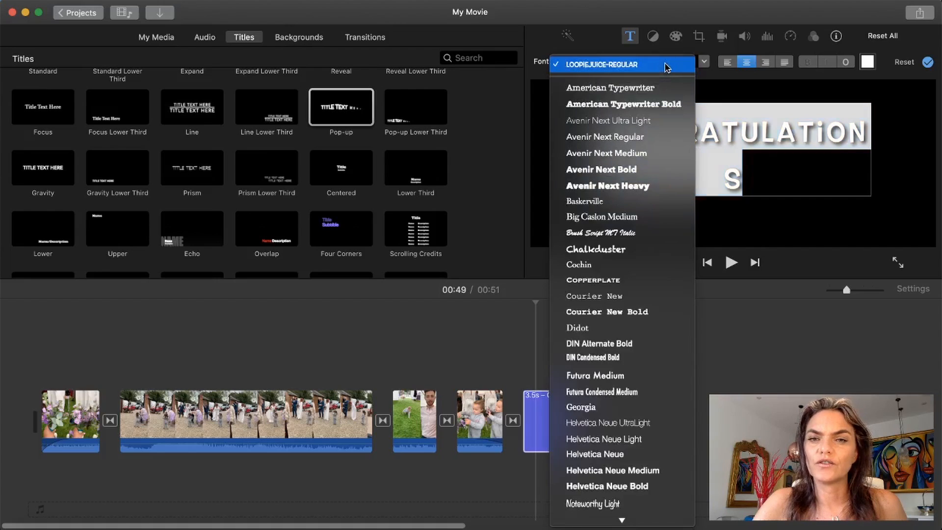
click(646, 92)
click(662, 64)
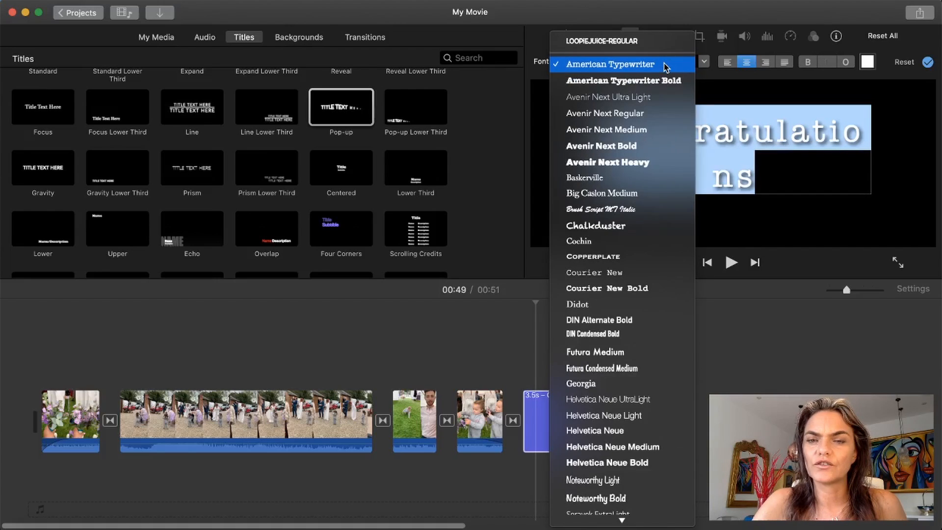
click(637, 212)
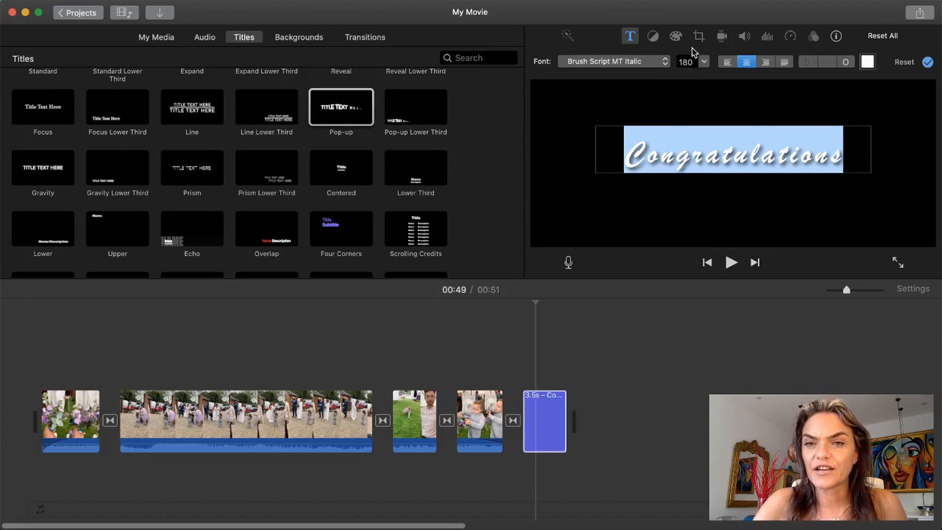
click(665, 69)
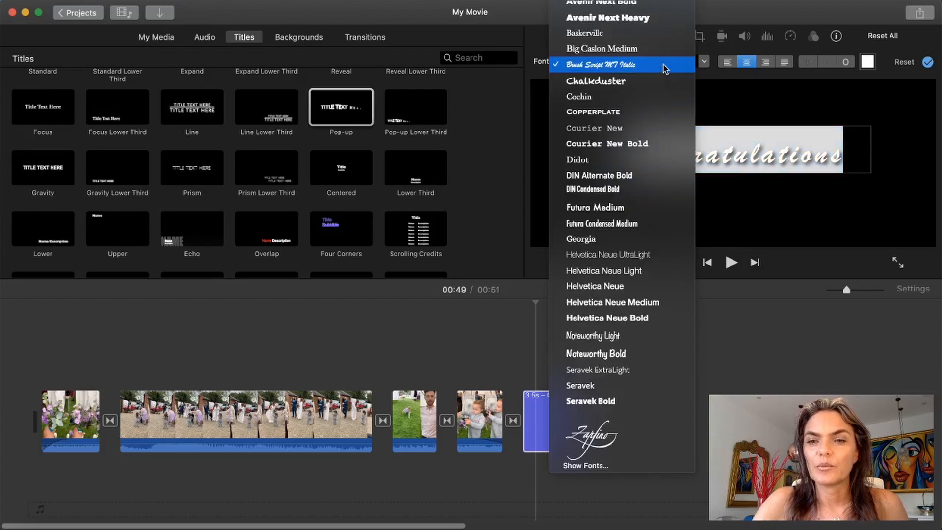
click(643, 194)
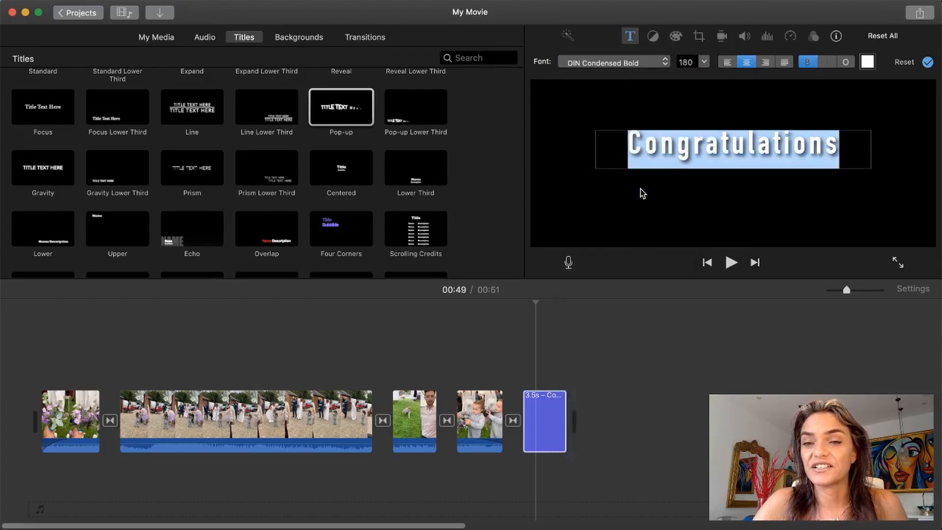
click(664, 65)
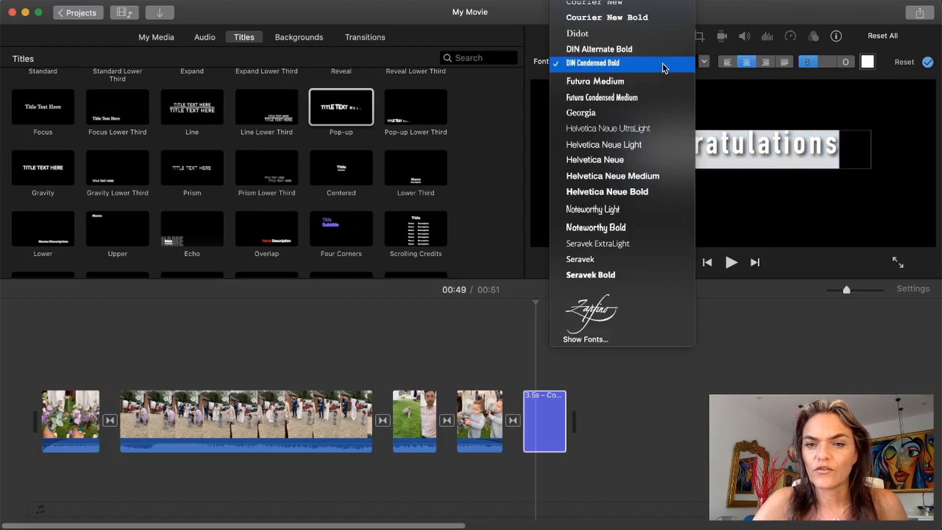
click(628, 228)
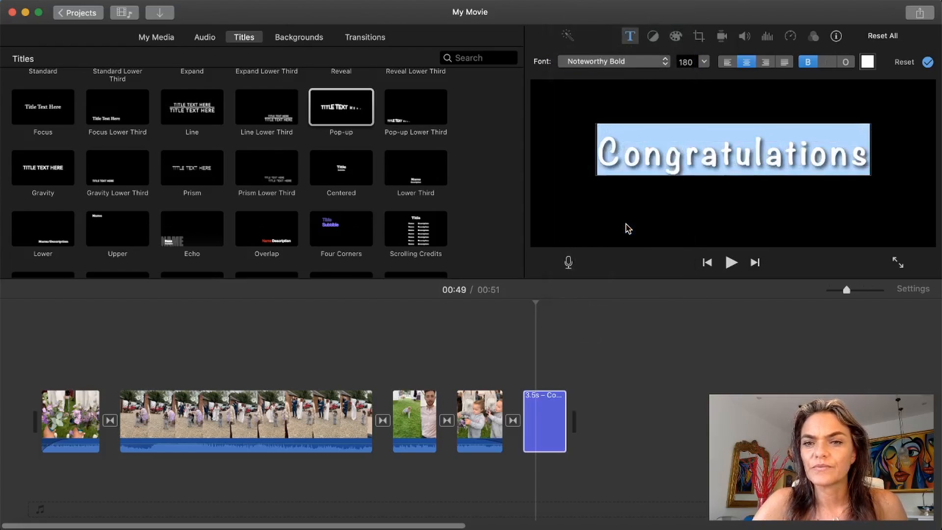
Step: Set the title's font to Seravek Bold and its size to 124
click(664, 64)
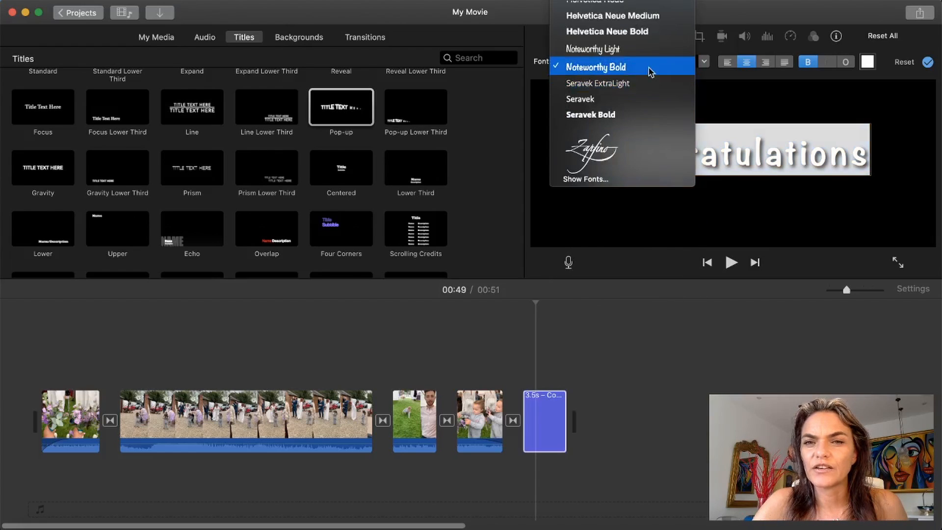
click(638, 113)
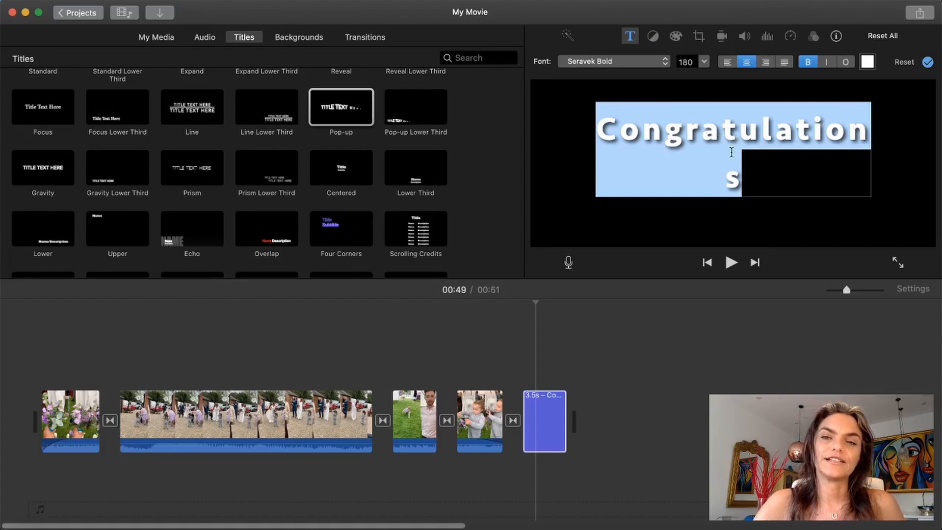
click(704, 63)
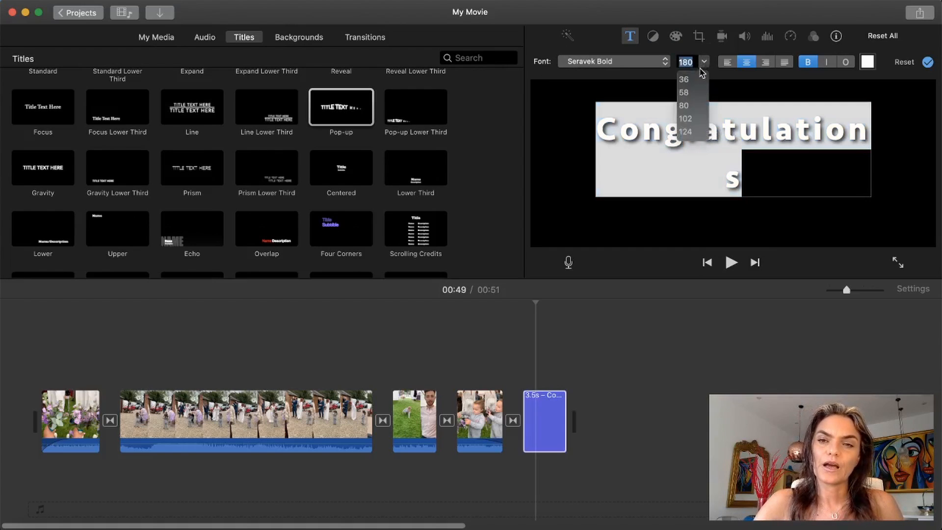
click(687, 131)
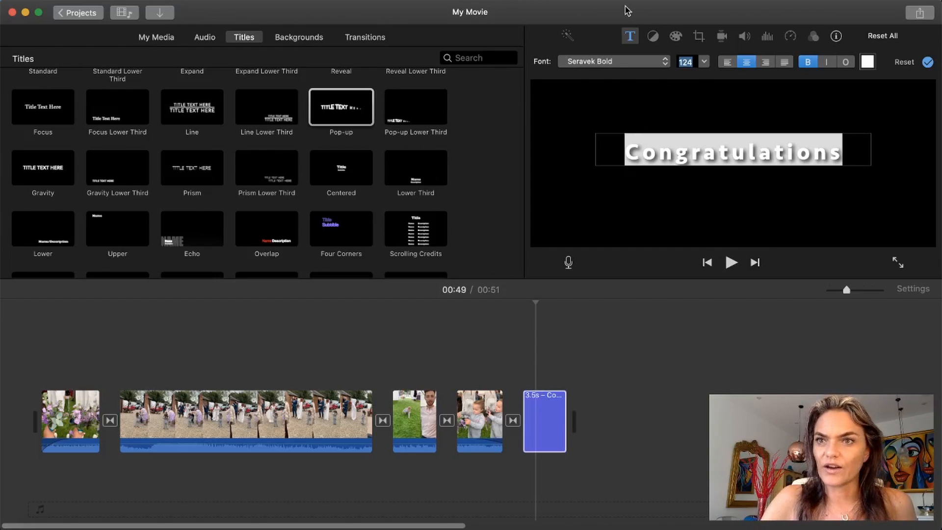
Step: Start exporting the movie as a file and title it "Anything you want"
click(921, 15)
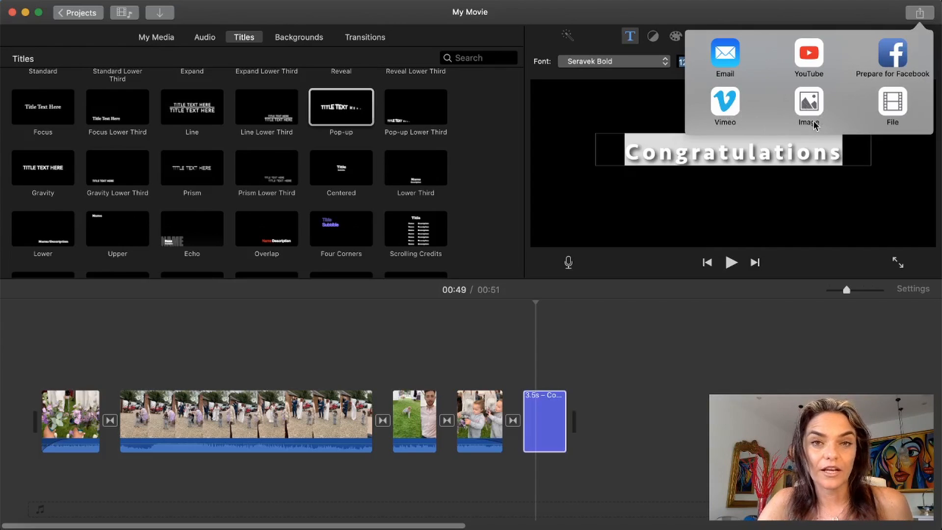
click(896, 106)
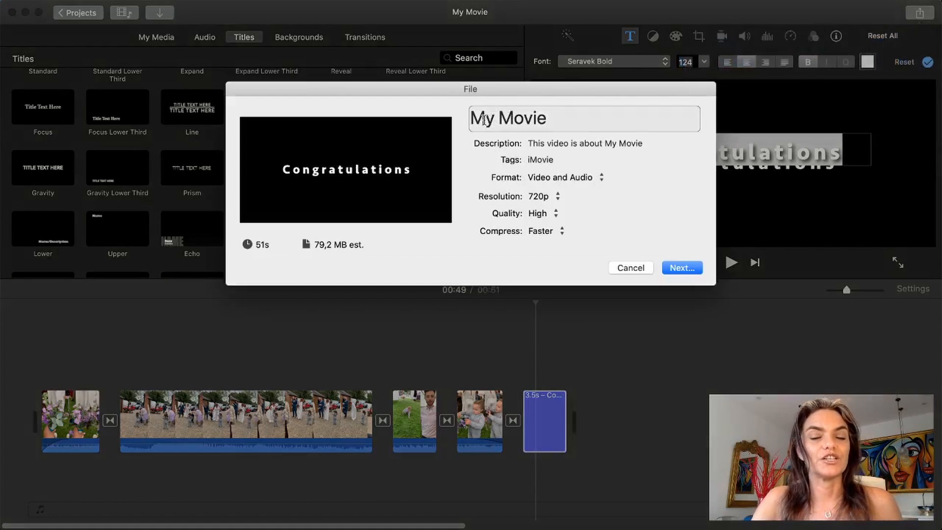
click(548, 119)
drag(548, 119, 469, 120)
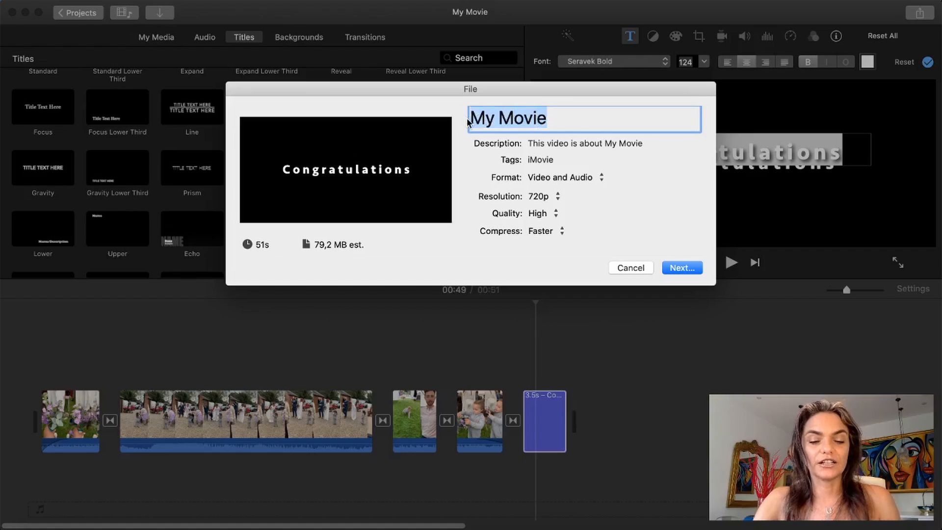
text(Anythi)
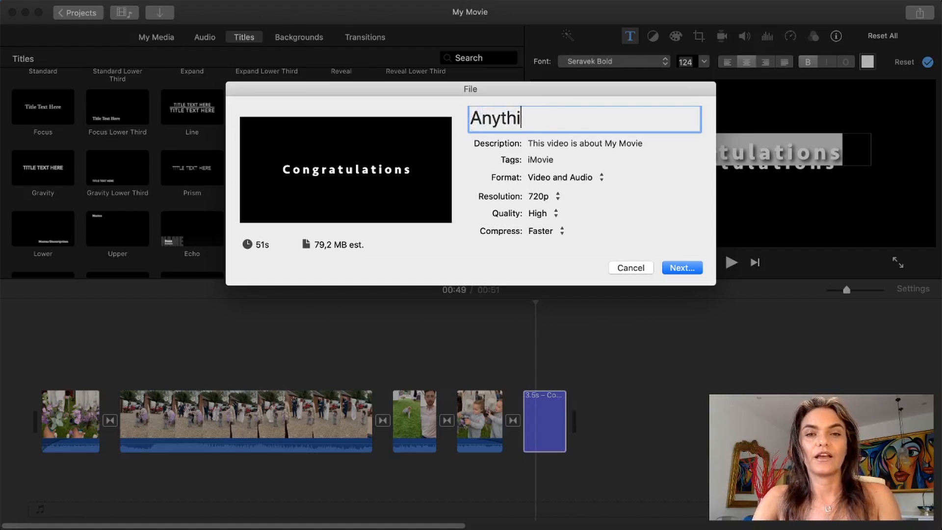
text(ng you want)
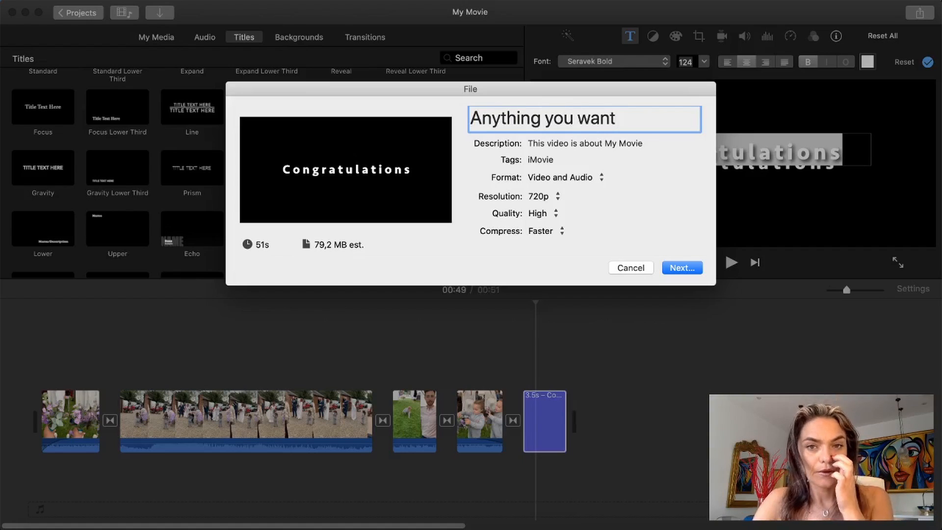
Step: Review the export's description and tags and the available format, resolution, quality and compression options, keeping Video and Audio, 720p, High and Faster
click(548, 144)
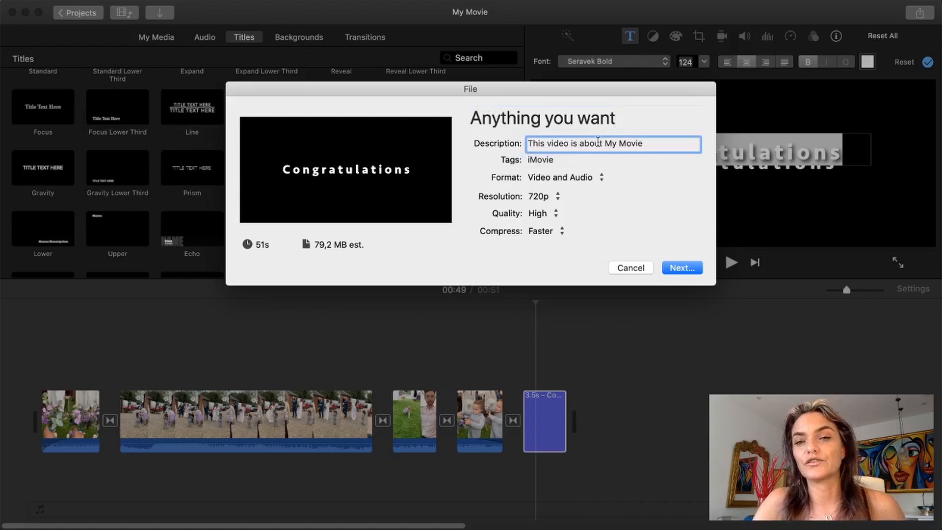
click(566, 155)
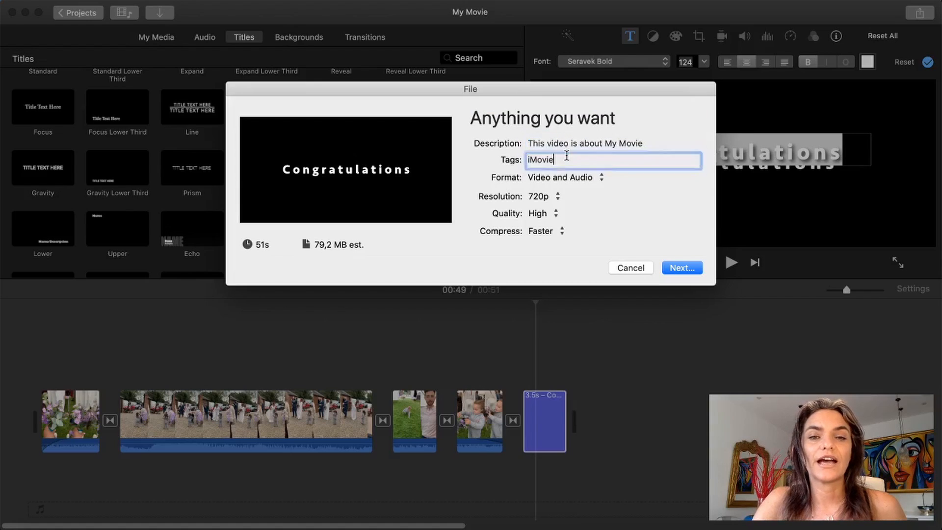
click(581, 178)
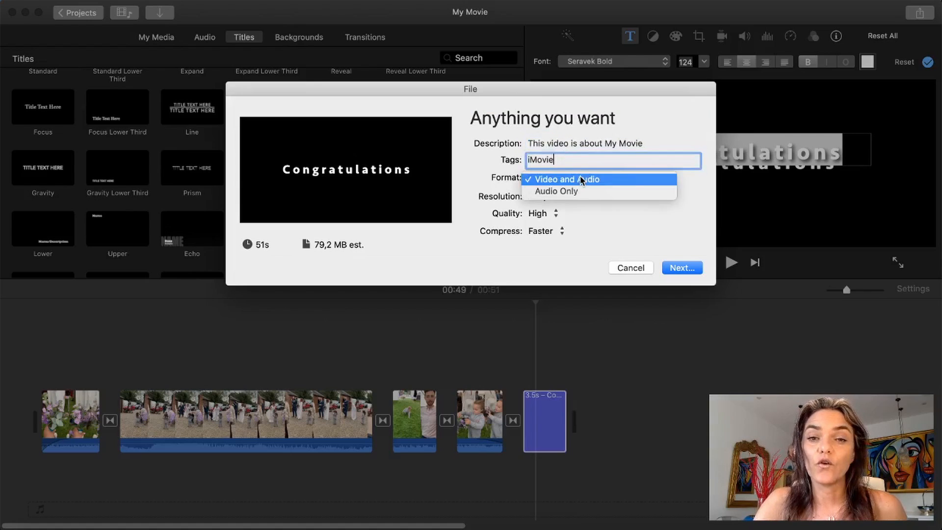
click(579, 208)
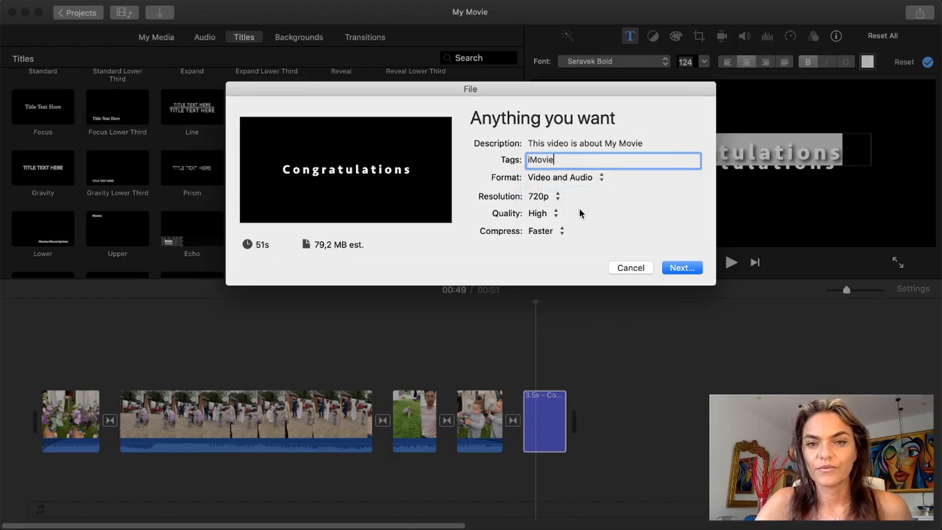
click(553, 197)
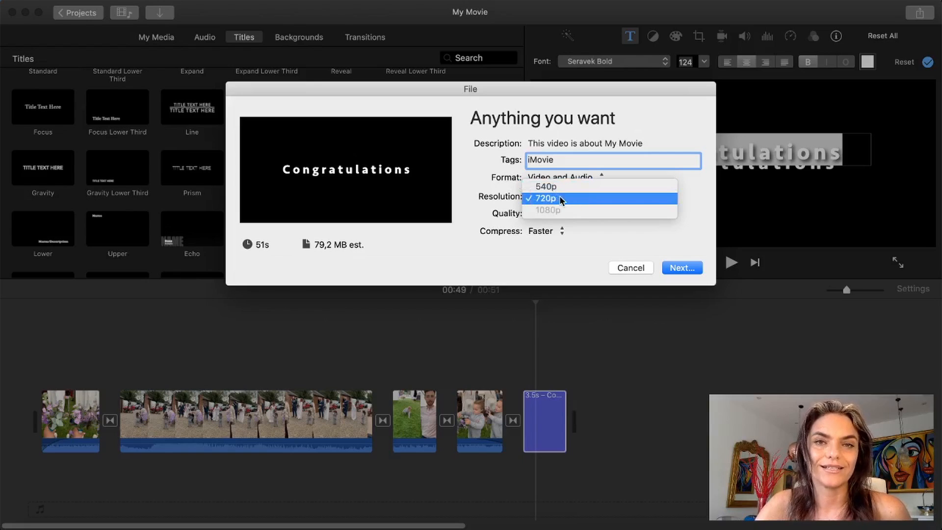
click(559, 198)
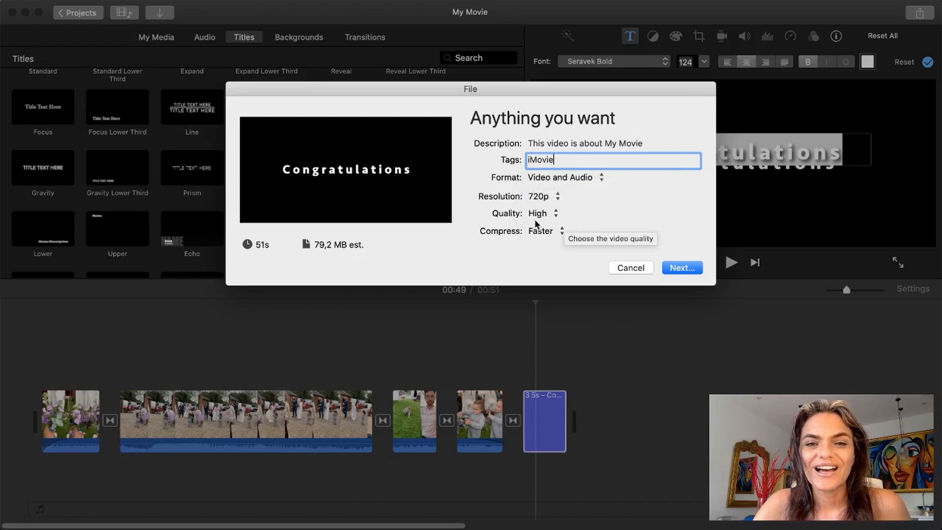
click(560, 214)
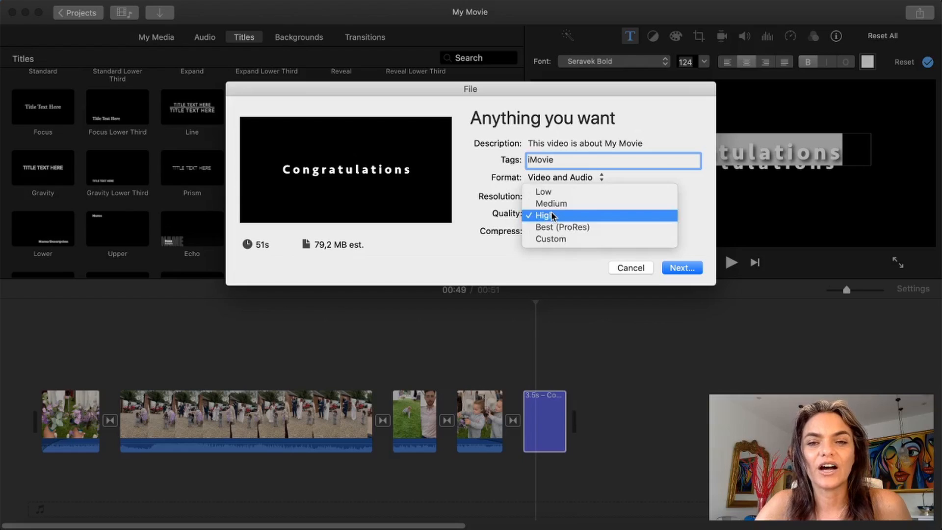
click(684, 220)
click(557, 233)
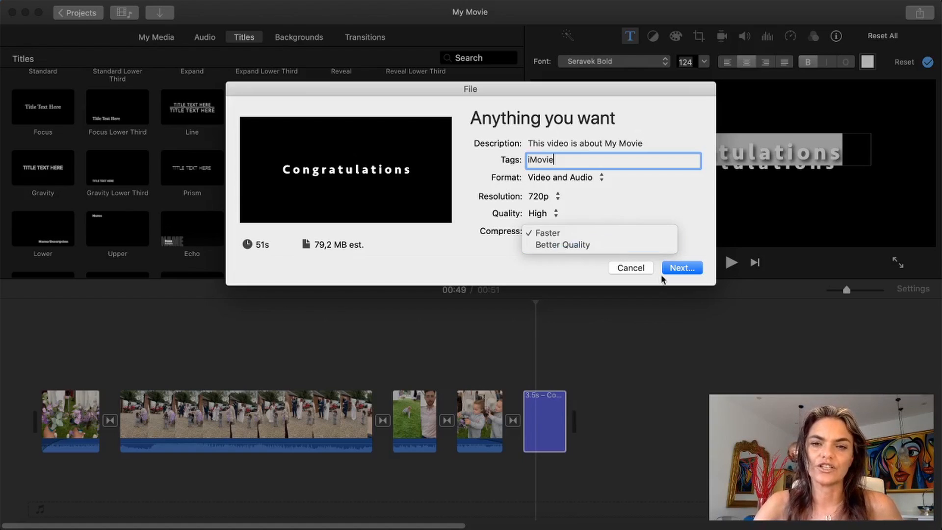
click(703, 232)
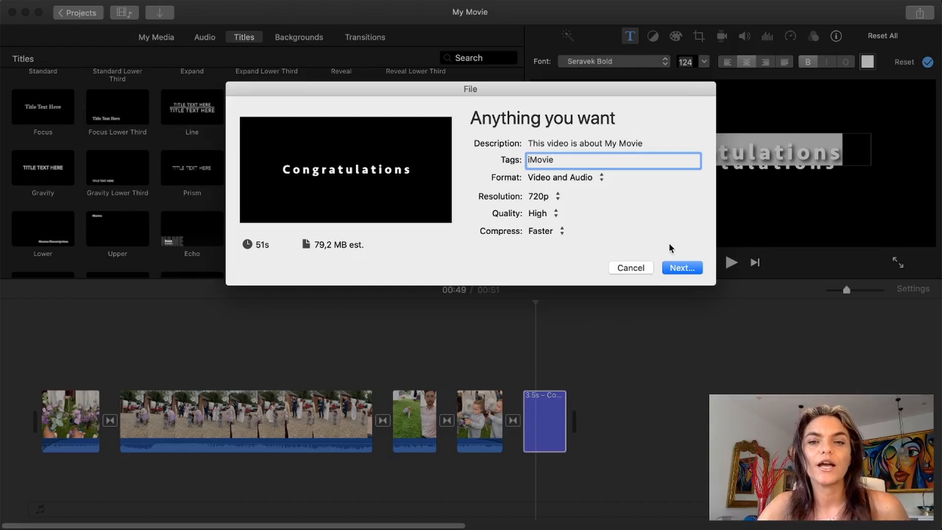
Step: Create a folder named "finished" inside the 2019 eve-wedding folder in Documents and save the exported movie in it
click(681, 268)
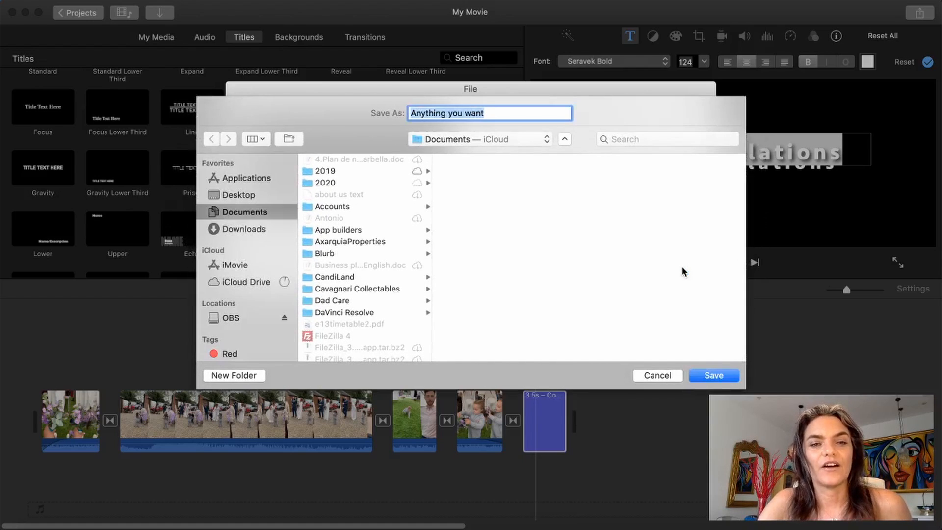
click(320, 172)
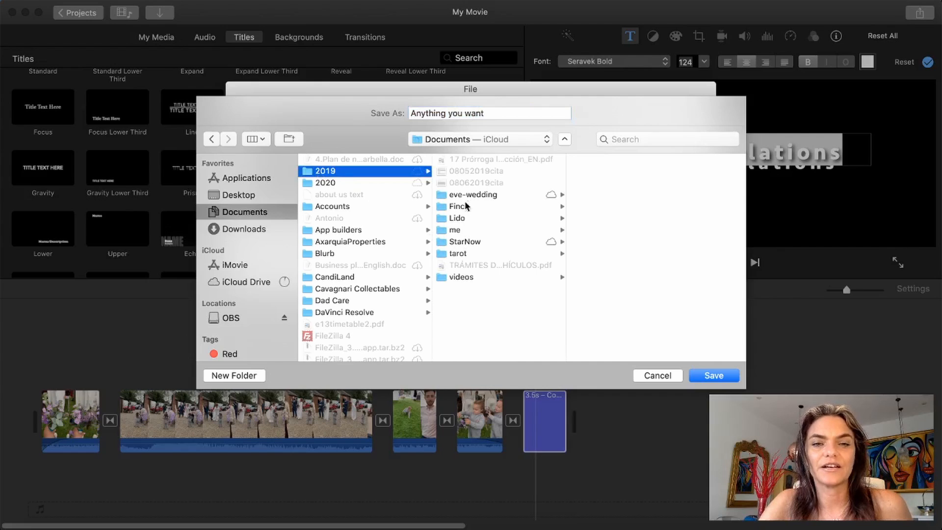
click(467, 195)
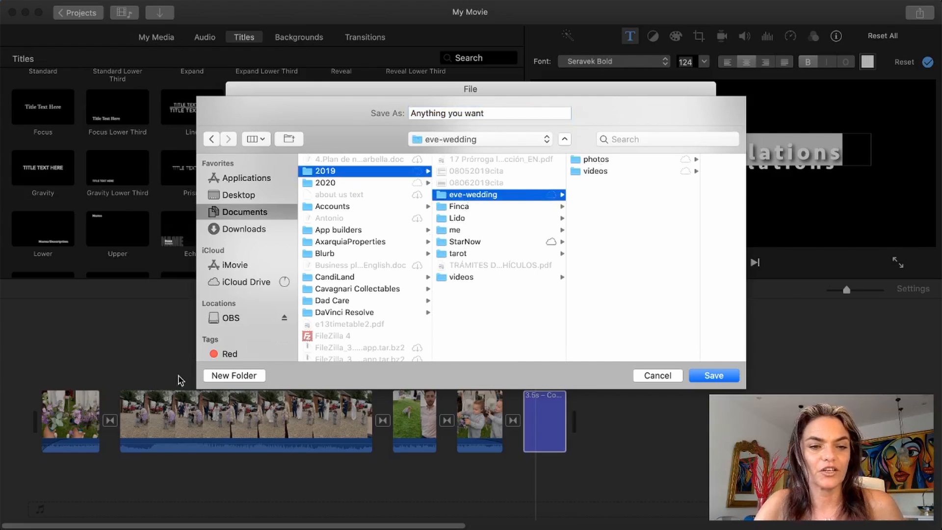
click(233, 376)
text(finiahed)
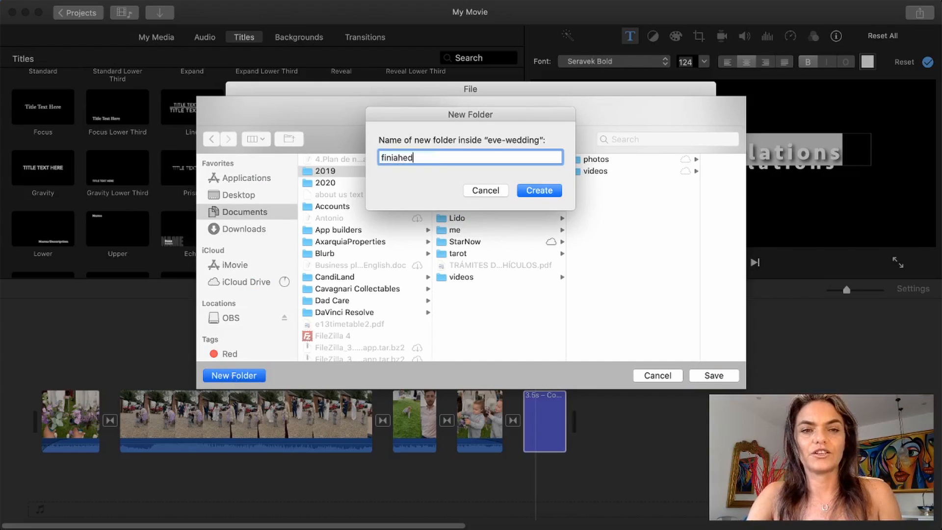
key(BackSpace)
key(BackSpace)
key(BackSpace)
key(BackSpace)
text(shed)
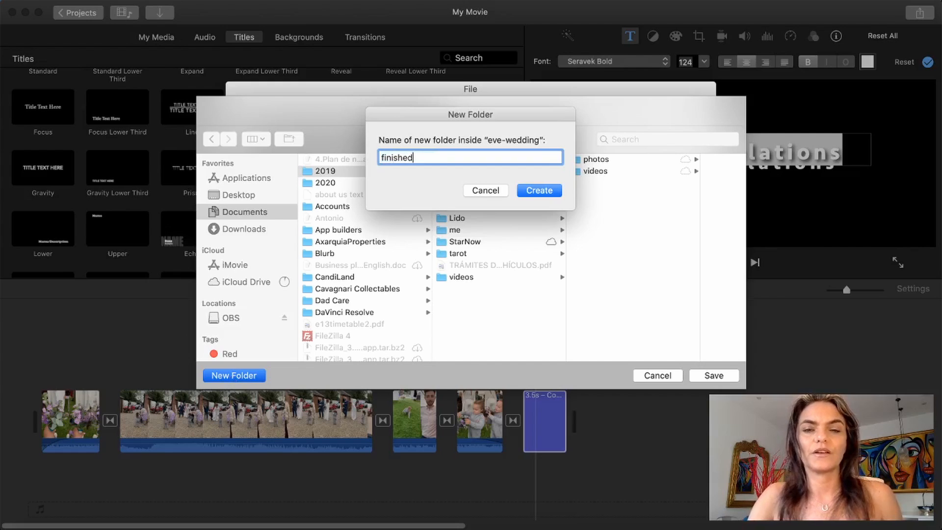
key(Return)
click(607, 160)
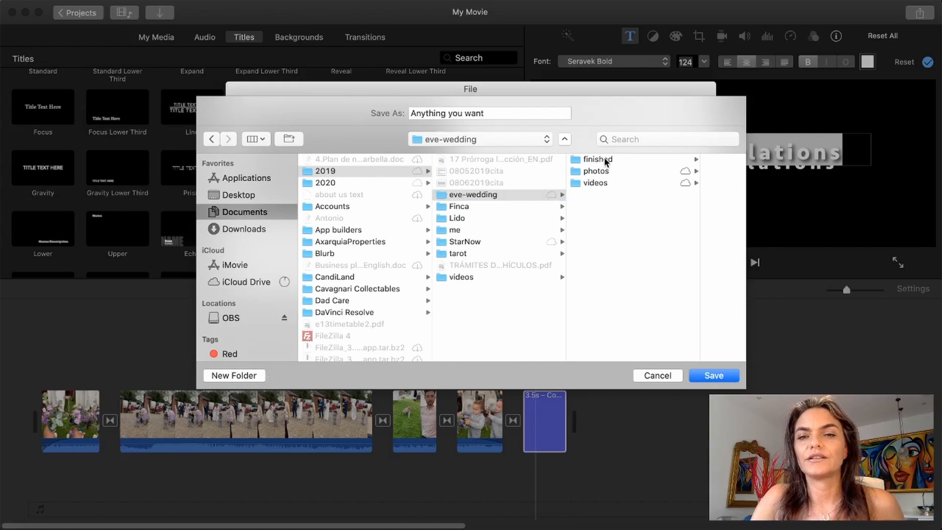
click(724, 378)
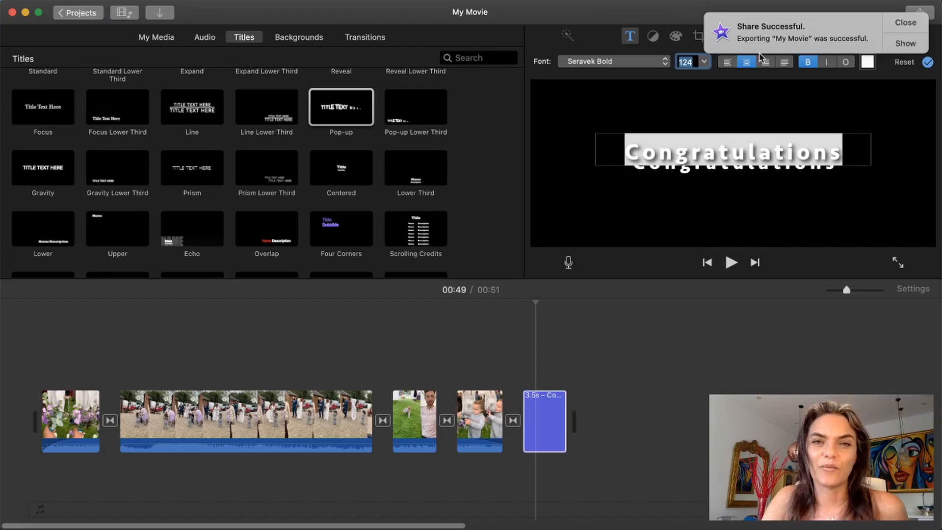
Step: Show the exported file in Finder, open "Anything you want.mp4" and play it with the system volume raised
click(907, 44)
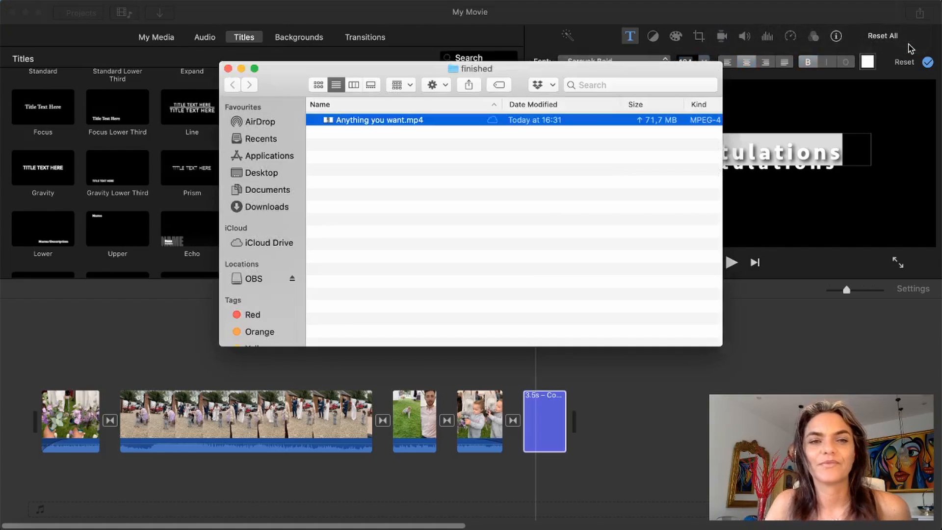
double_click(383, 123)
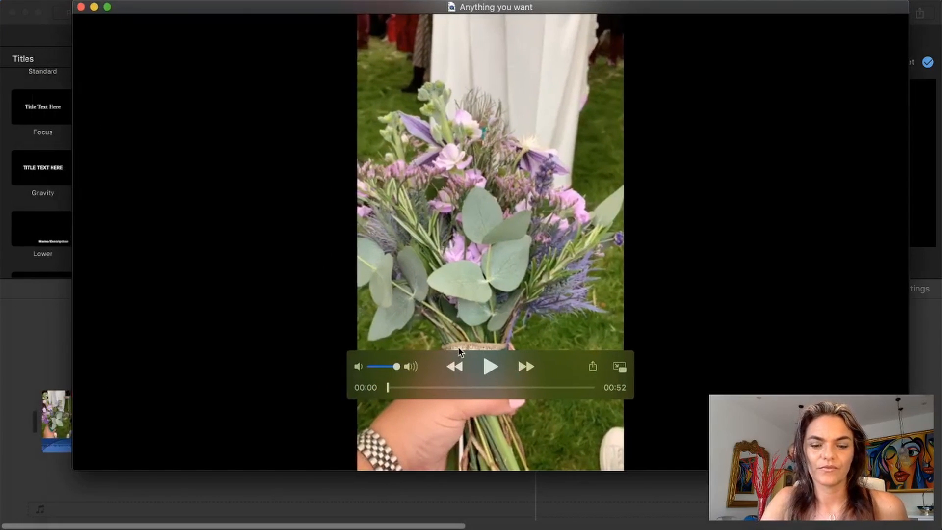
key(space)
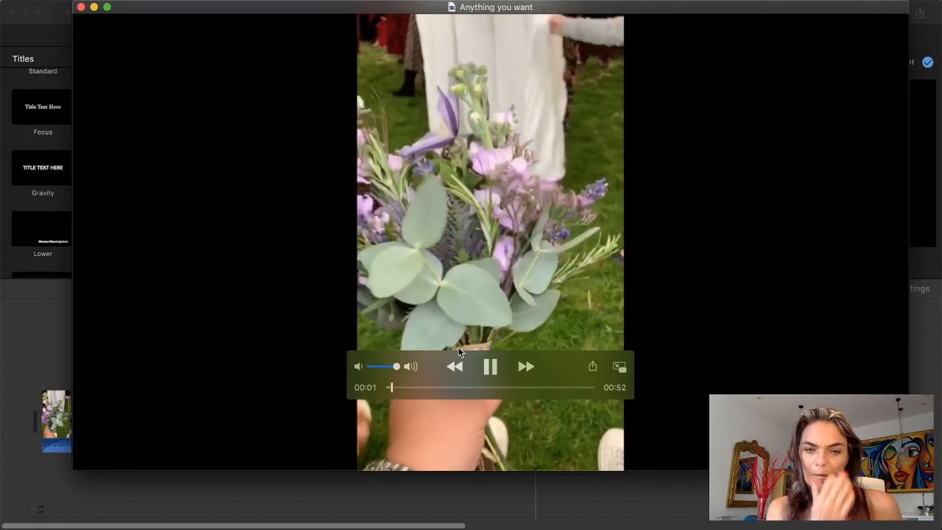
key(XF86AudioRaiseVolume)
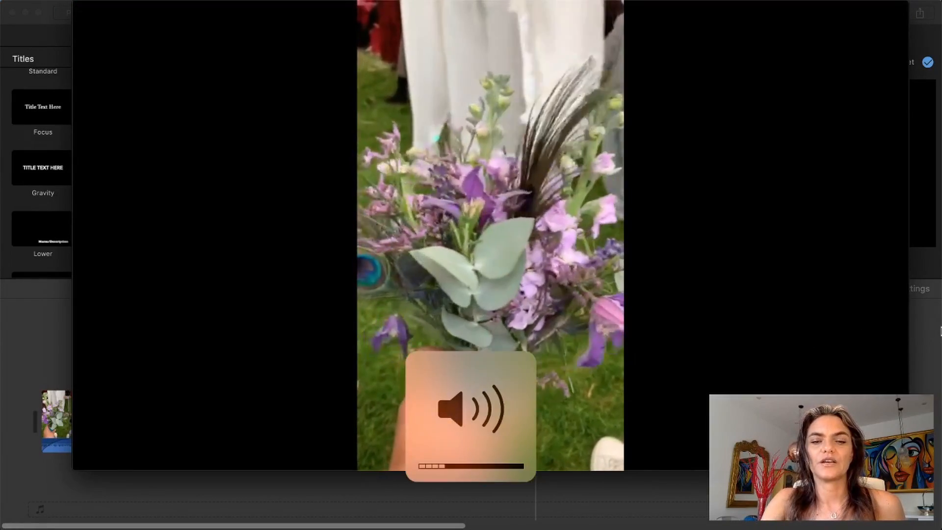